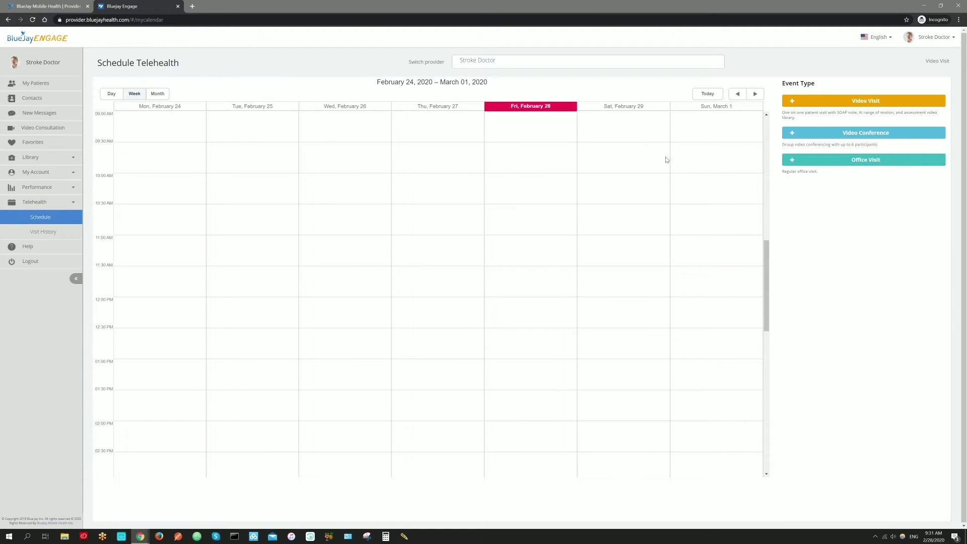
- Start a new Video Visit set to Schedule an Appointment and select the demo patient (search 'bl')
{"action": "left_click", "coordinate": [821, 103]}
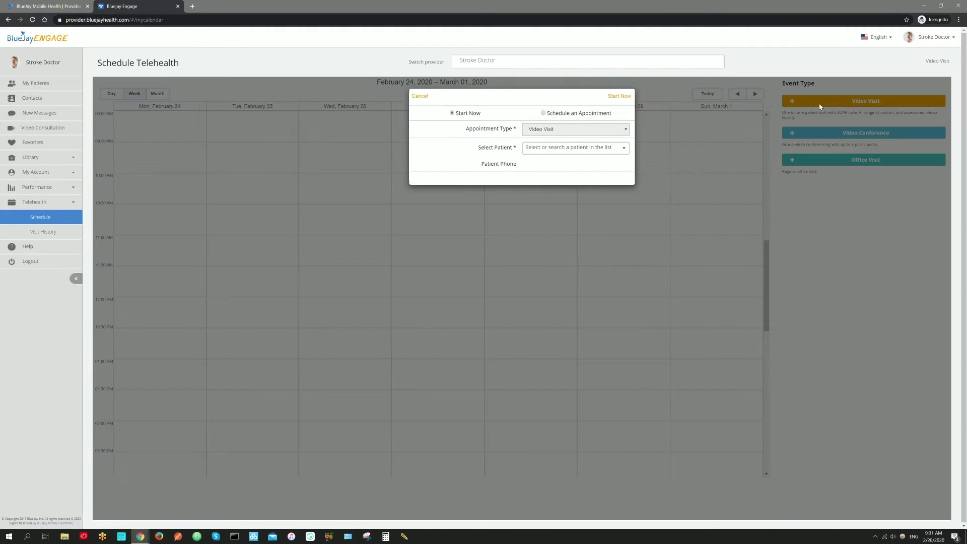
{"action": "left_click", "coordinate": [543, 113]}
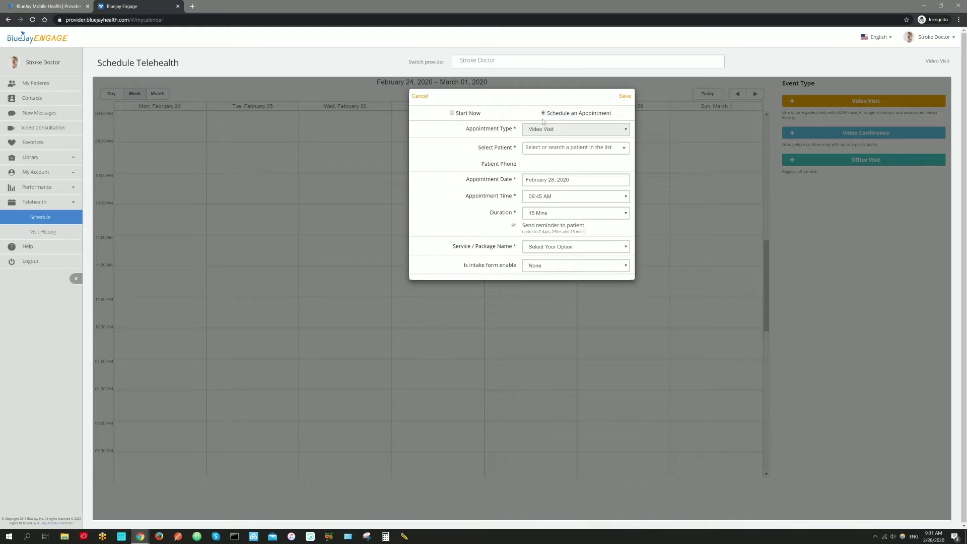
{"action": "left_click", "coordinate": [537, 150]}
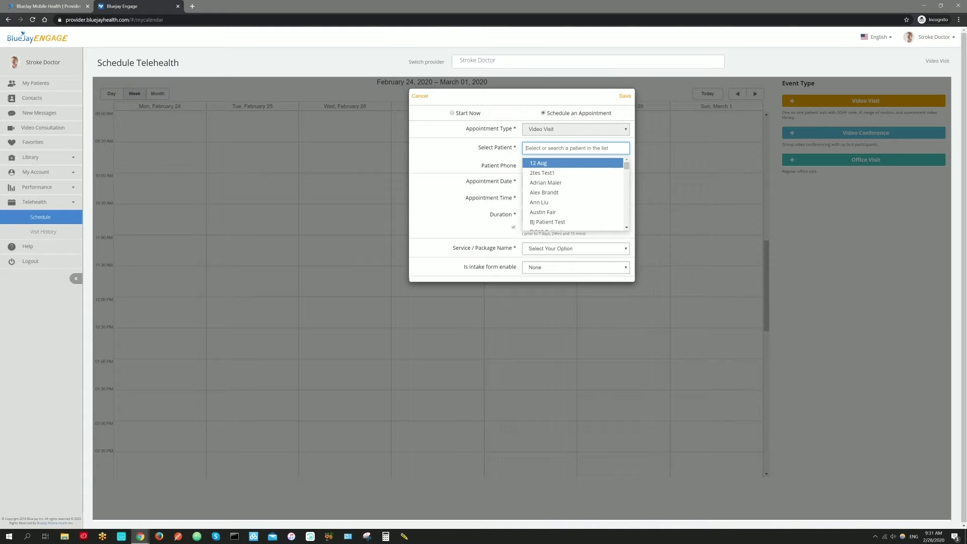
{"action": "type", "text": "blue"}
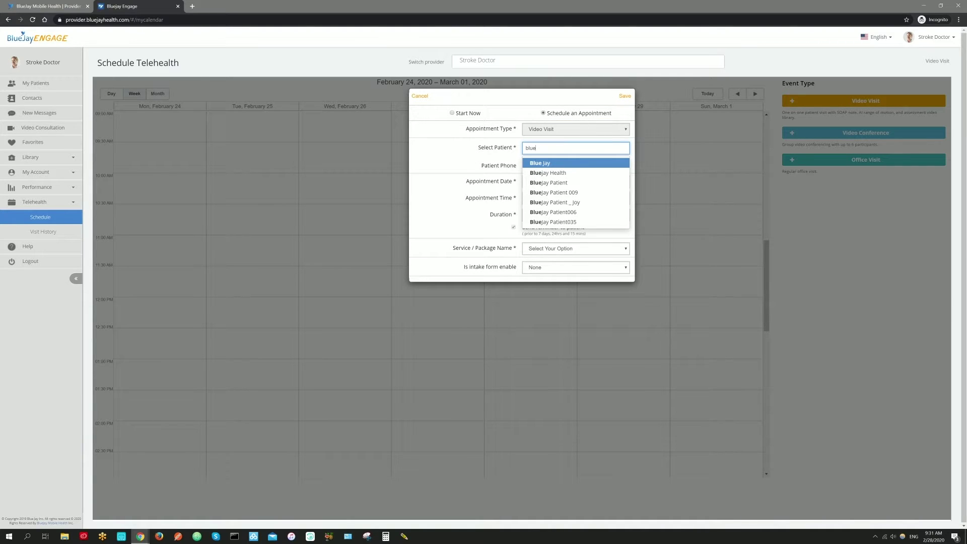
{"action": "left_click", "coordinate": [527, 183]}
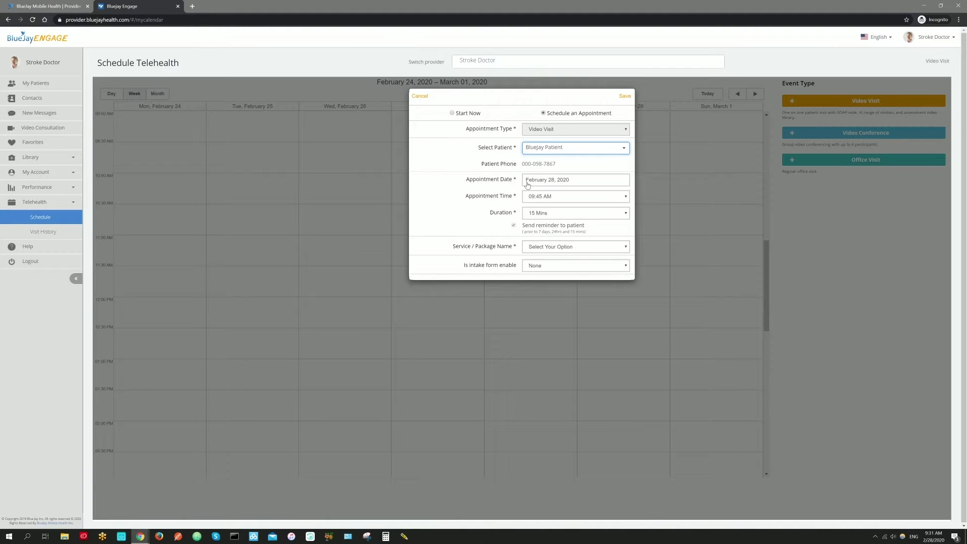
- Keep the date February 28, 2020 and time 09:45 AM, and set duration to 25 Mins
{"action": "left_click", "coordinate": [527, 182]}
{"action": "left_click", "coordinate": [528, 182]}
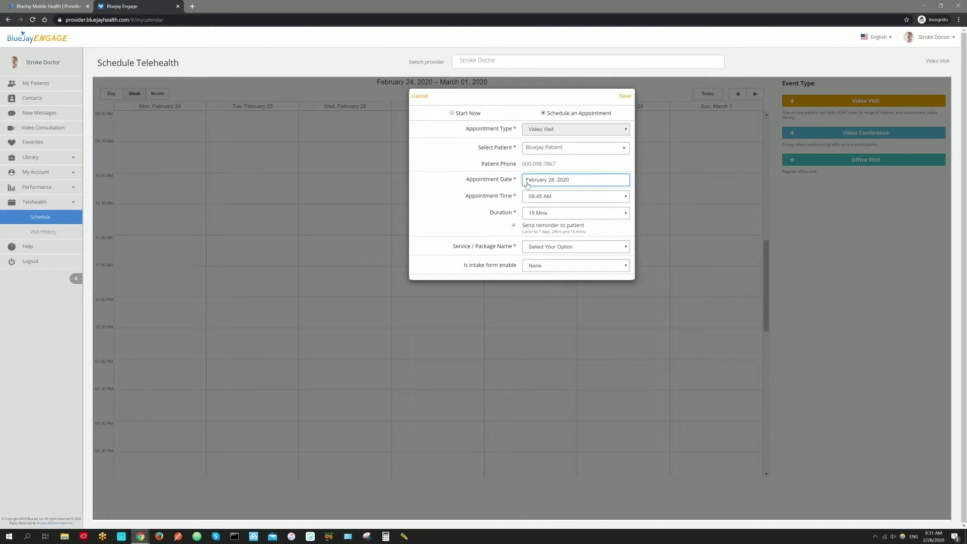
{"action": "left_click", "coordinate": [533, 199]}
{"action": "left_click", "coordinate": [533, 199]}
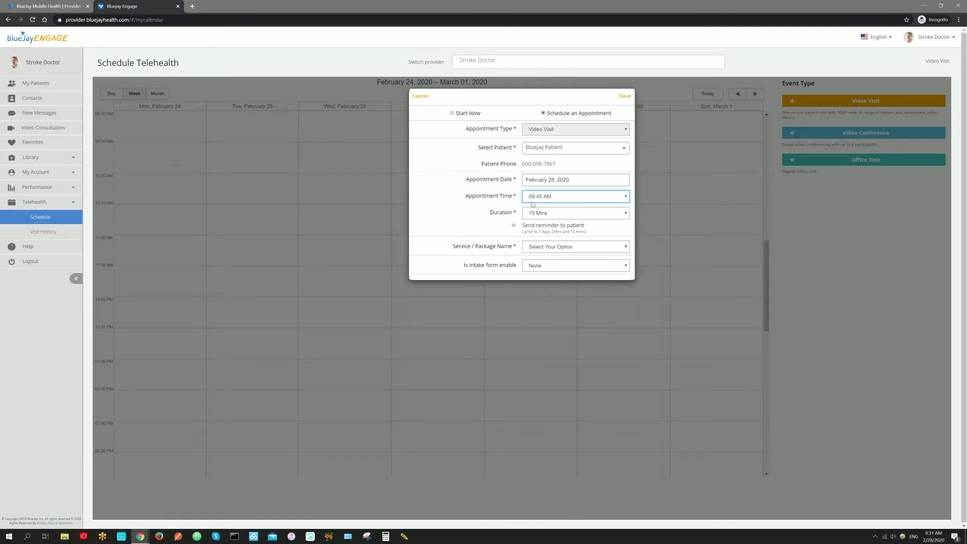
{"action": "left_click", "coordinate": [534, 213]}
{"action": "left_click", "coordinate": [538, 249]}
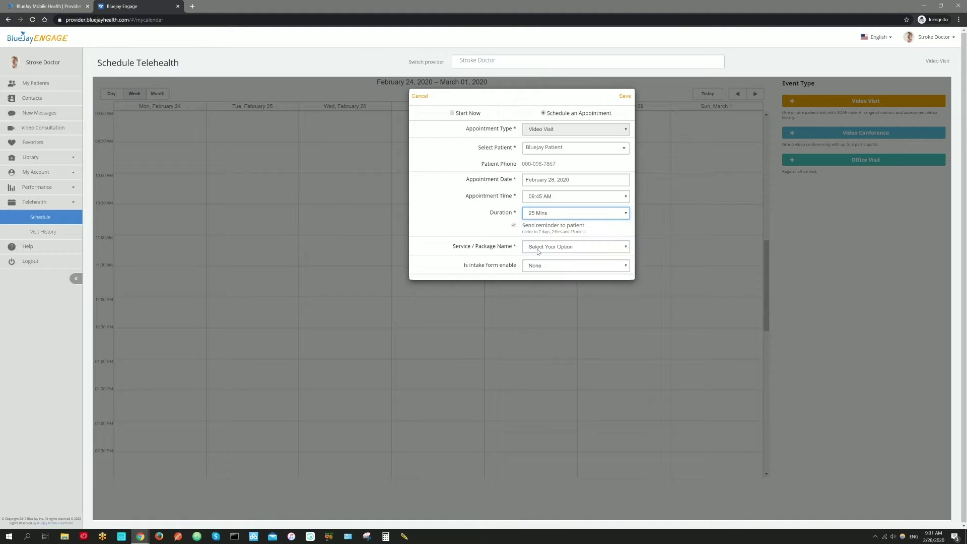
- Choose the Free Service - $0.00 package and intake form None, then switch back to Start Now
{"action": "left_click", "coordinate": [537, 248]}
{"action": "left_click", "coordinate": [539, 260]}
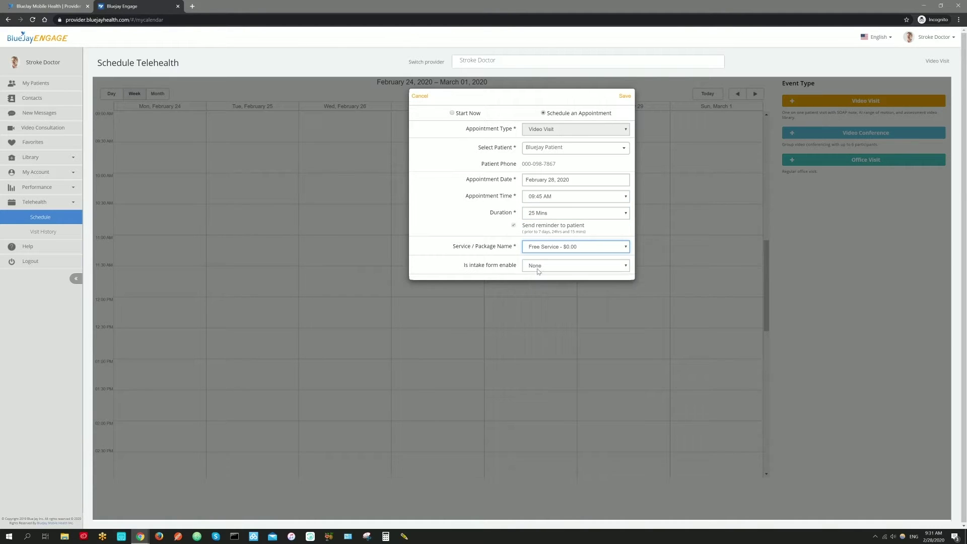
{"action": "left_click", "coordinate": [537, 266]}
{"action": "left_click", "coordinate": [533, 275]}
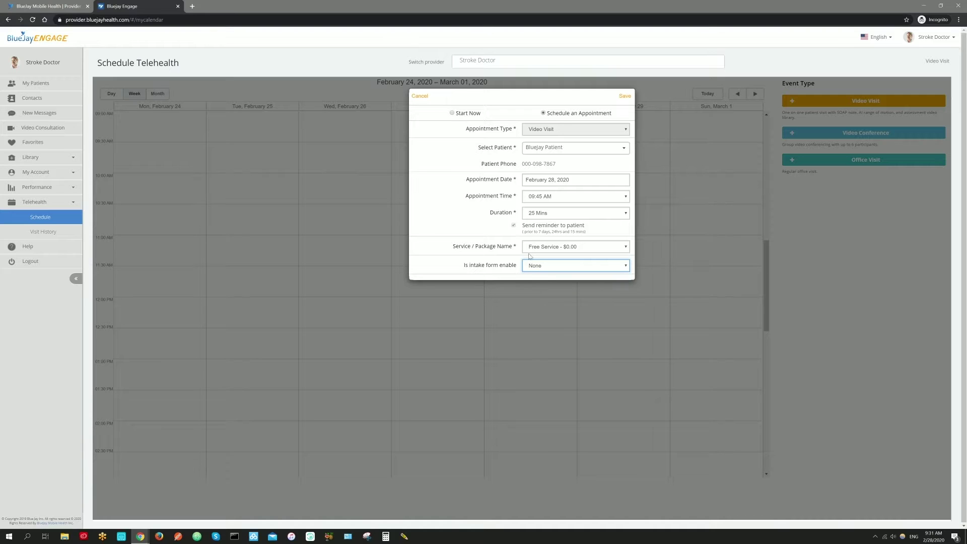
{"action": "left_click", "coordinate": [451, 114]}
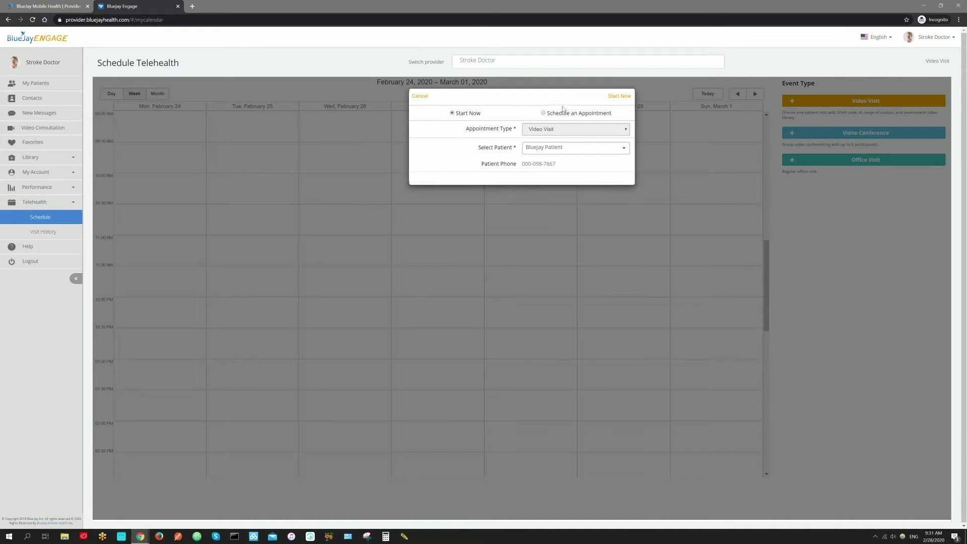
- Launch the video call and choose Hip (flexion) in the ROM tool
{"action": "left_click", "coordinate": [621, 99]}
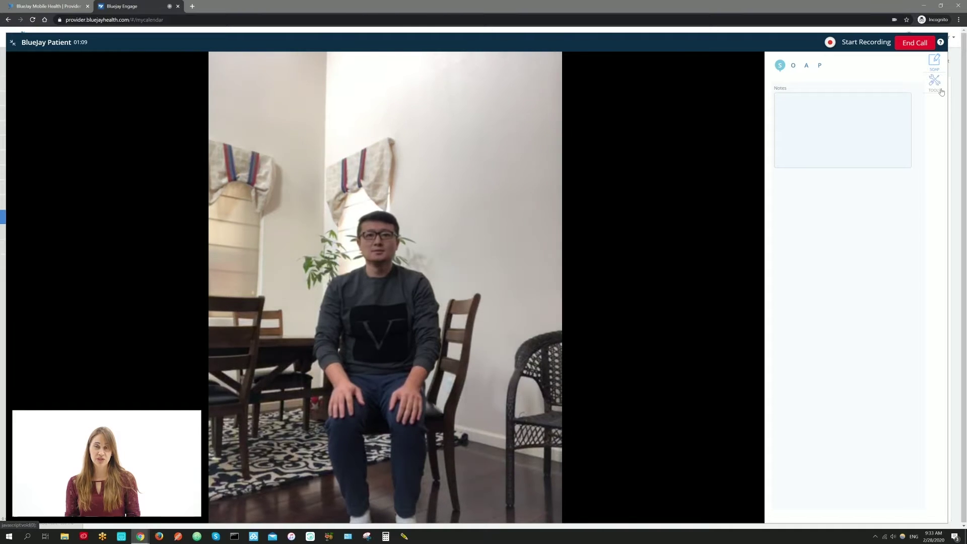
{"action": "left_click", "coordinate": [934, 81]}
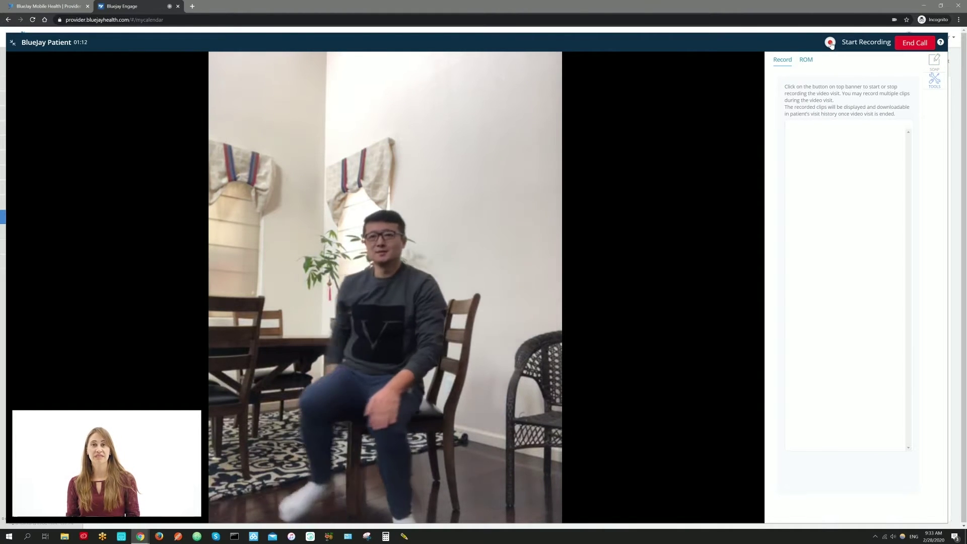
{"action": "left_click", "coordinate": [806, 60]}
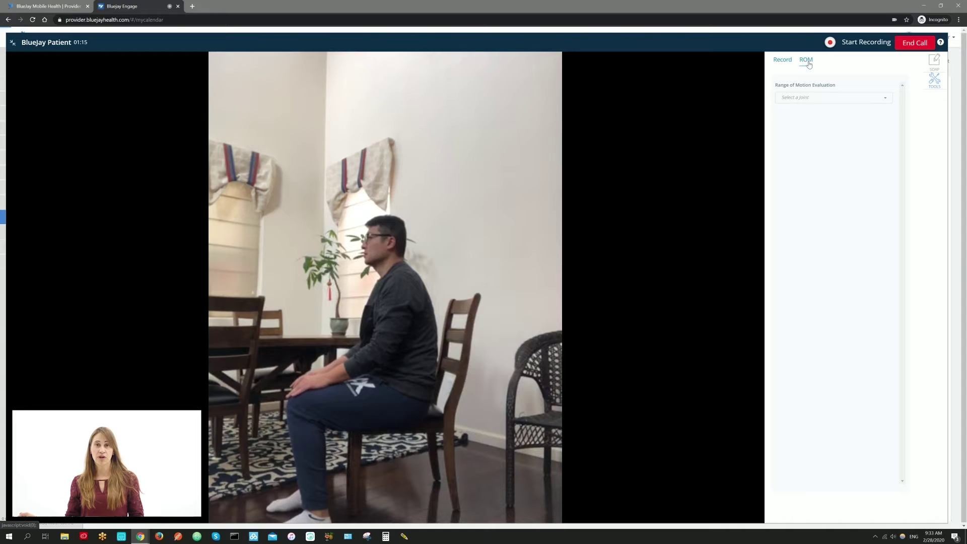
{"action": "left_click", "coordinate": [816, 98]}
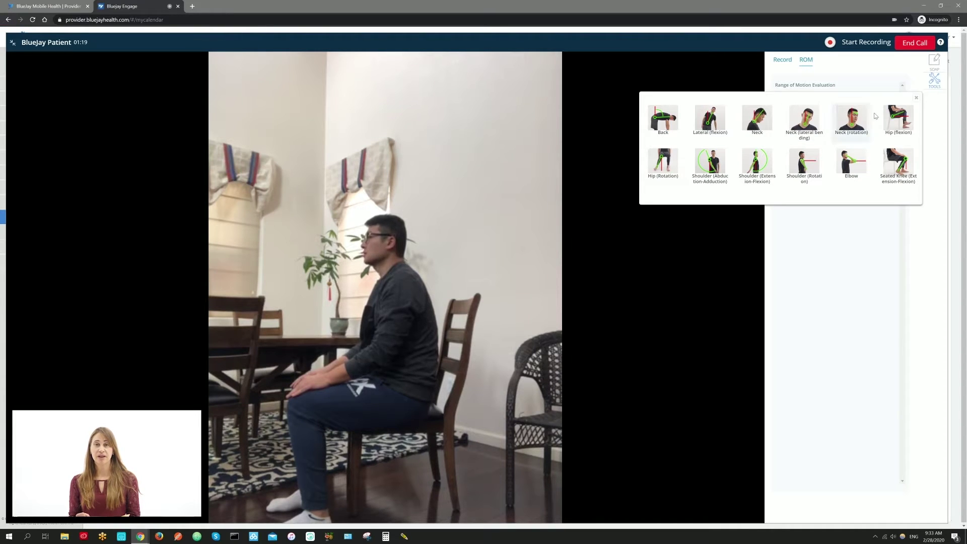
{"action": "left_click", "coordinate": [900, 117]}
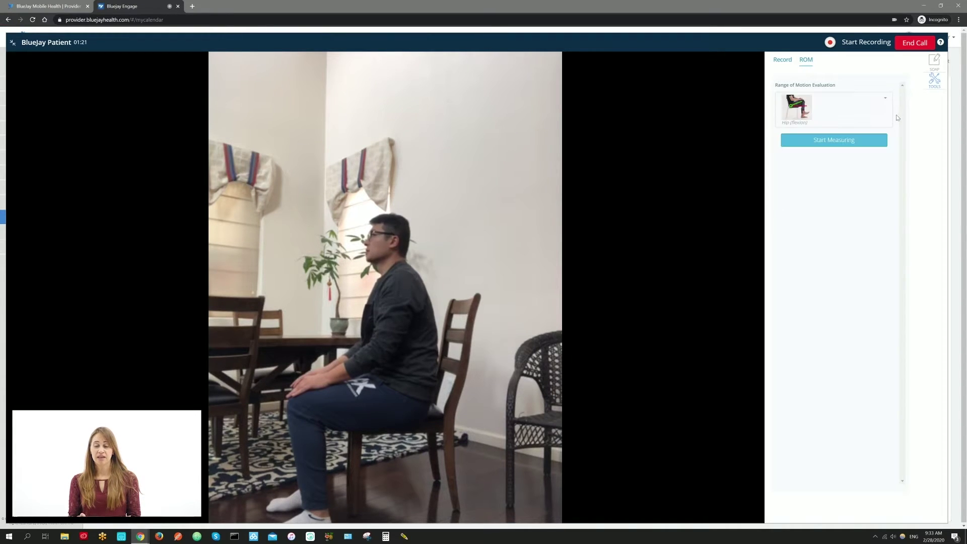
- Measure the patient's hip flexion, review the photo, and save the 33.92 measurement
{"action": "left_click", "coordinate": [863, 141]}
{"action": "left_click", "coordinate": [852, 177]}
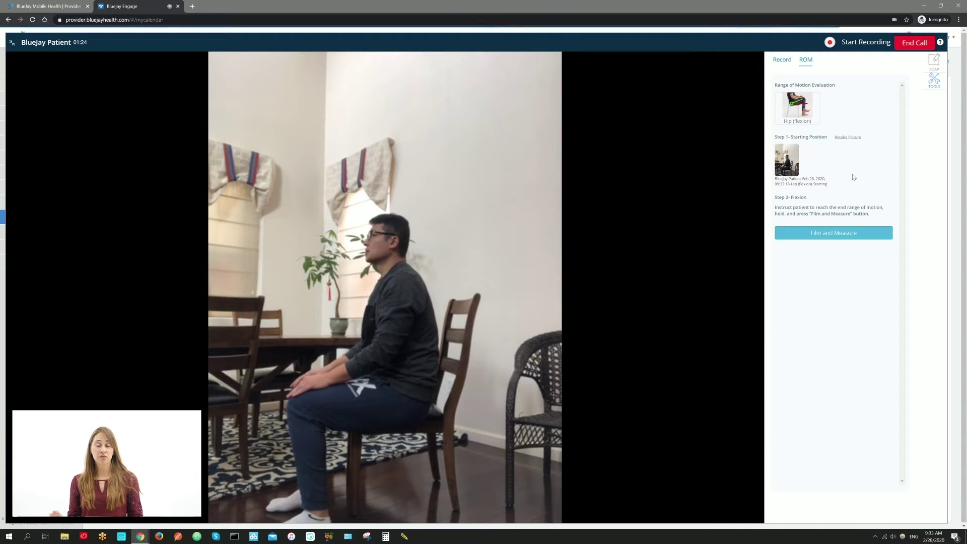
{"action": "left_click", "coordinate": [845, 235]}
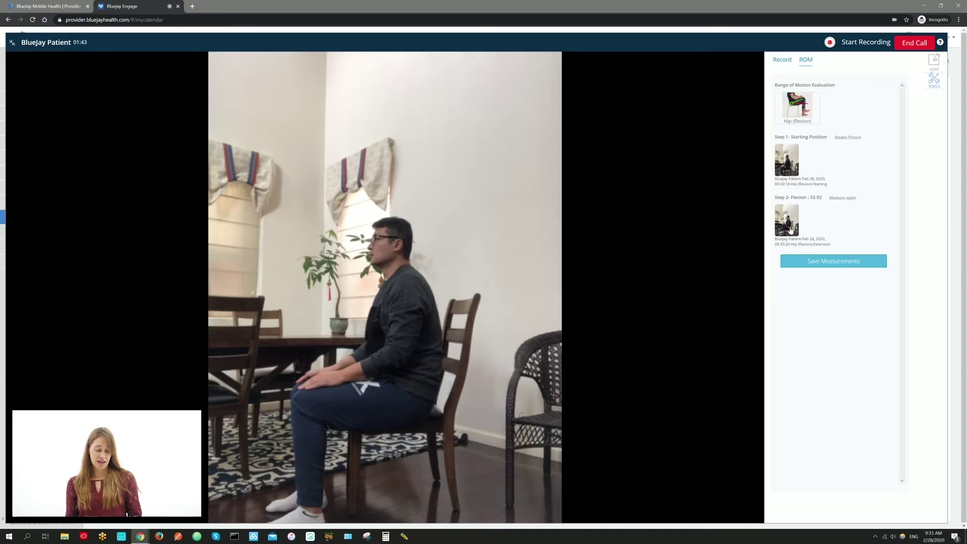
{"action": "left_click", "coordinate": [790, 229]}
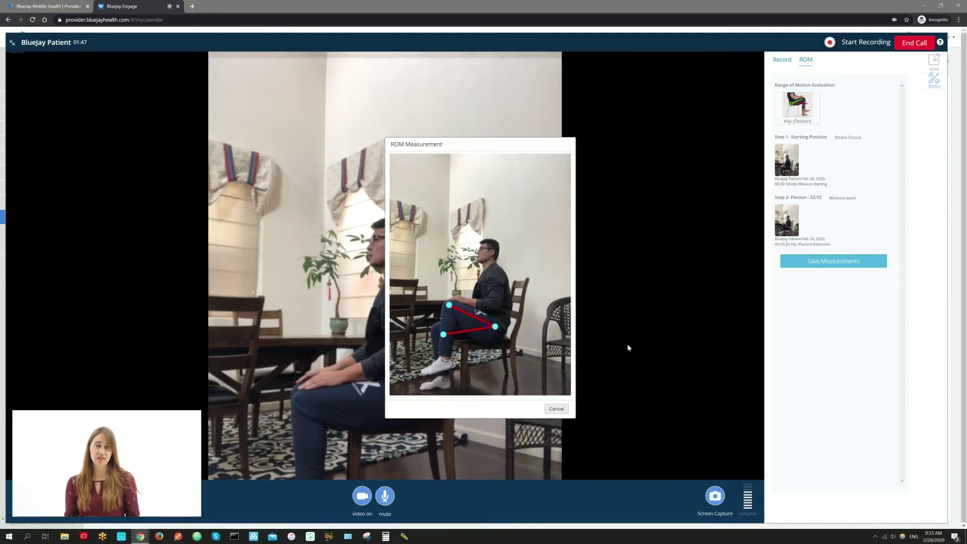
{"action": "left_click", "coordinate": [557, 407]}
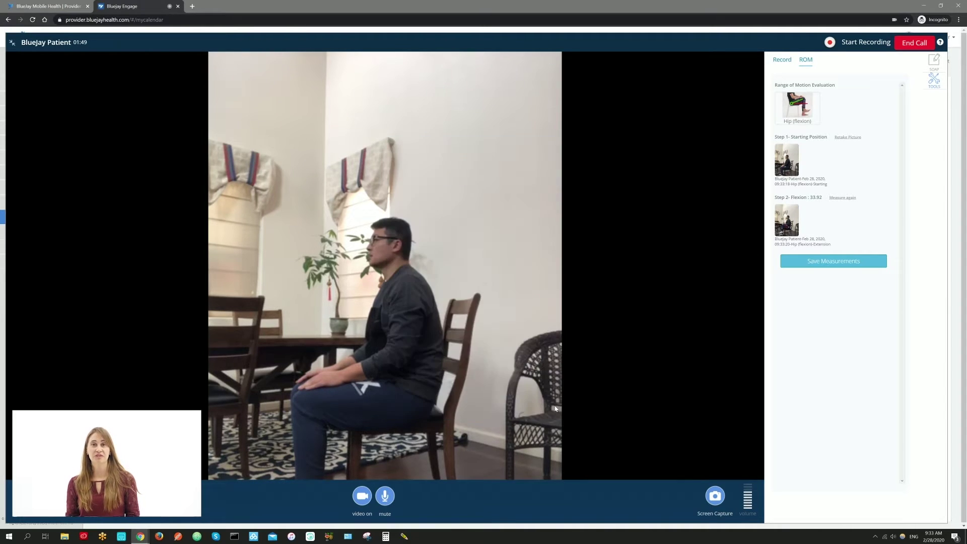
{"action": "left_click", "coordinate": [853, 263]}
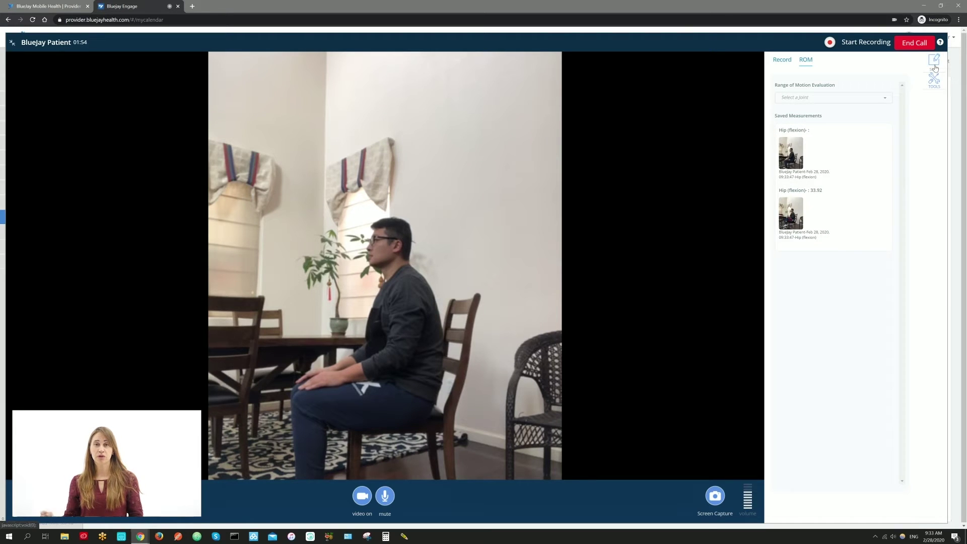
- In the Objective notes, send the Seated Knee Ext clip from BlueJay Assessment Clips > Knee
{"action": "left_click", "coordinate": [934, 63]}
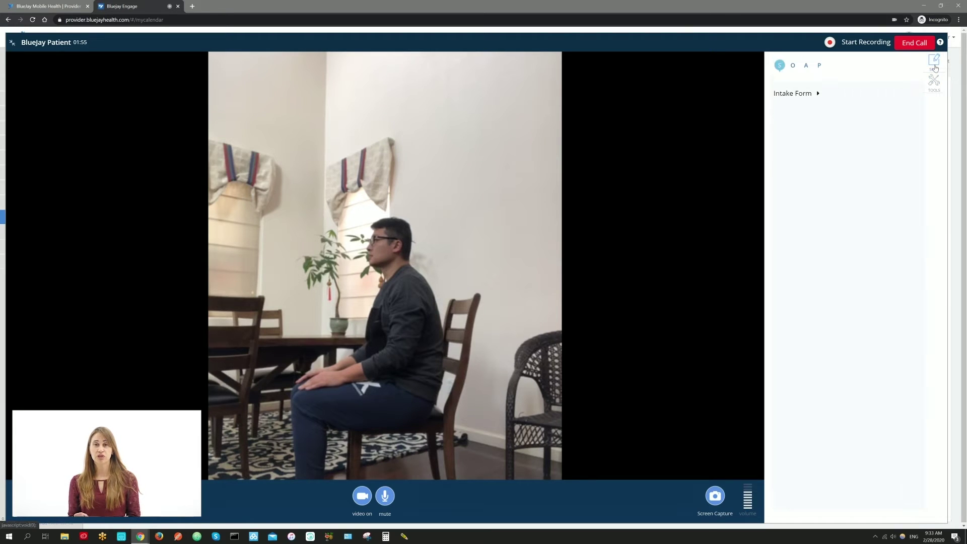
{"action": "left_click", "coordinate": [793, 68]}
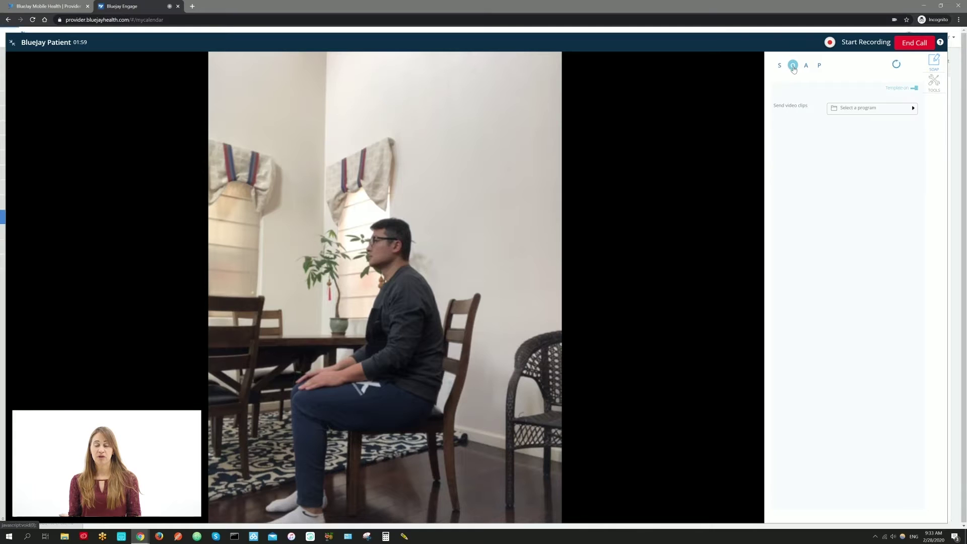
{"action": "left_click", "coordinate": [870, 110]}
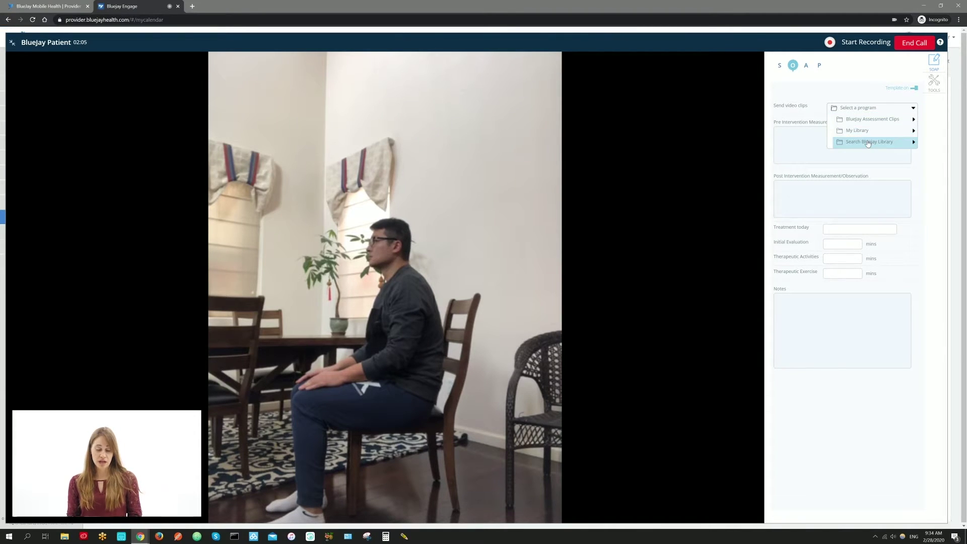
{"action": "left_click", "coordinate": [867, 121]}
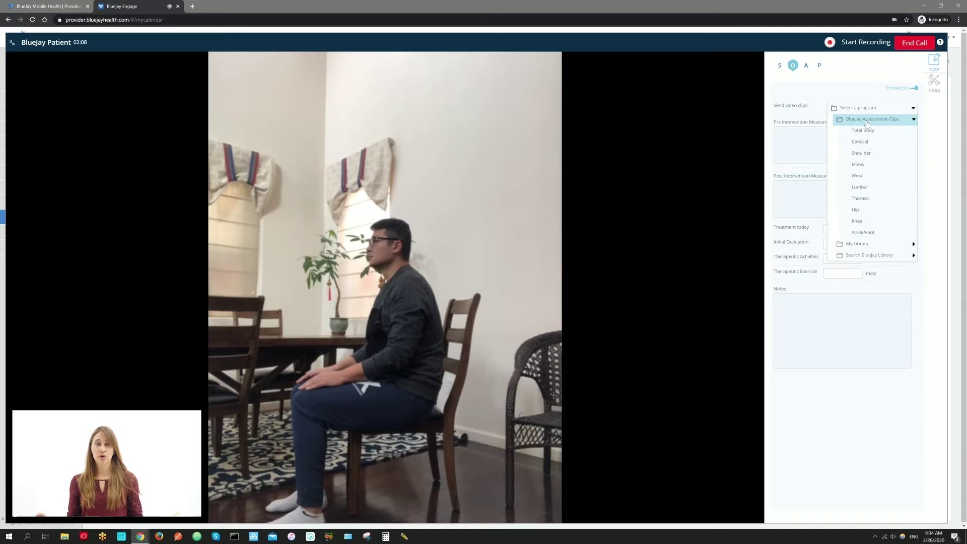
{"action": "left_click", "coordinate": [860, 224]}
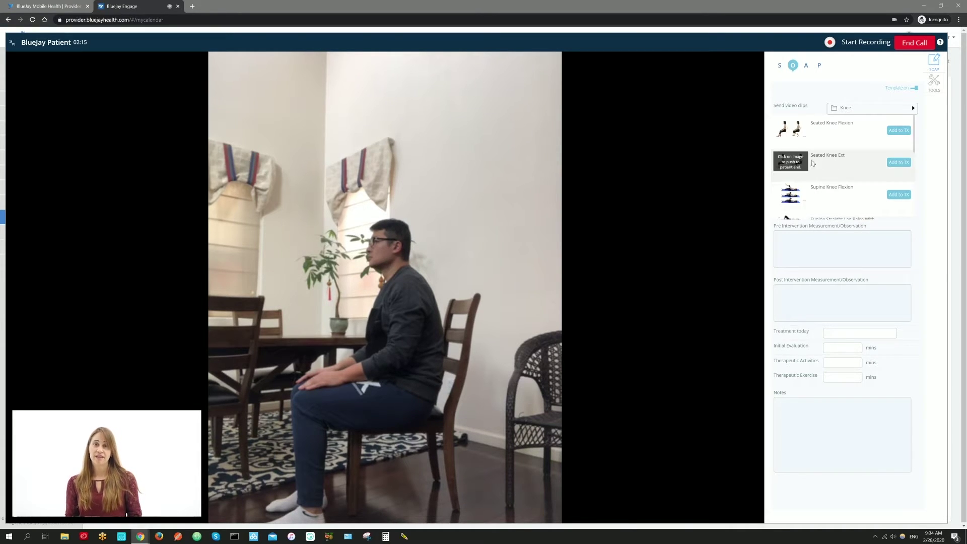
{"action": "left_click", "coordinate": [793, 165]}
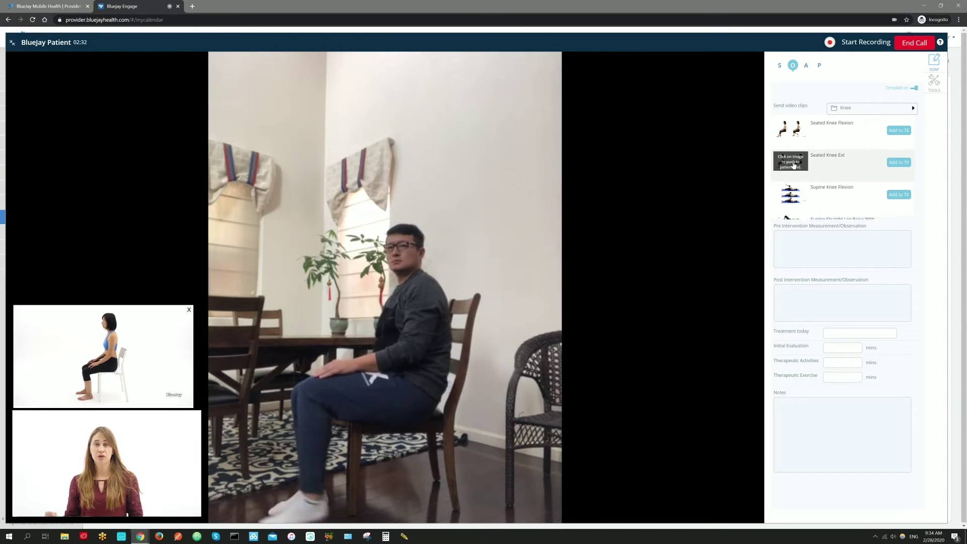
{"action": "mouse_move", "coordinate": [344, 229]}
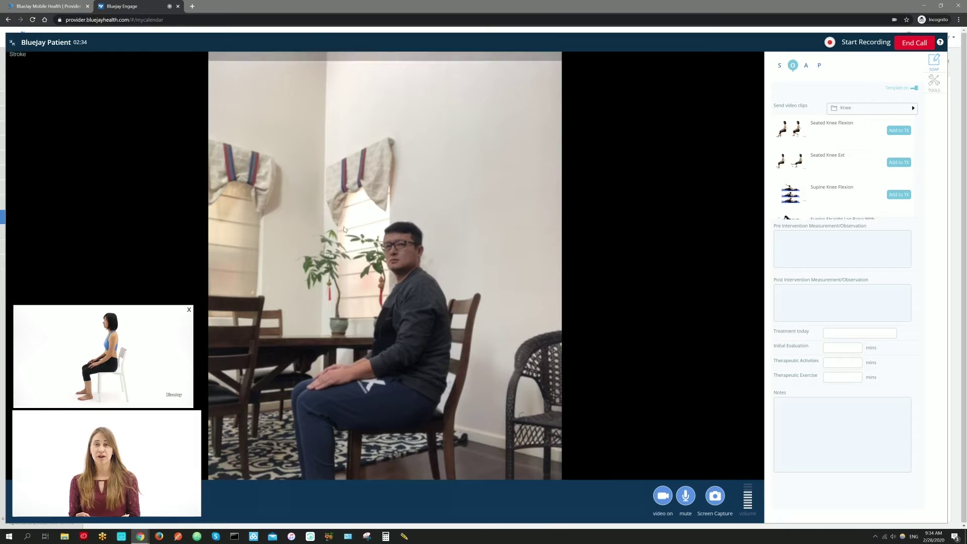
{"action": "left_click", "coordinate": [189, 309]}
- Move the SOAP note through Assessment to Plan and bring up the recording/ROM tools
{"action": "left_click", "coordinate": [806, 65]}
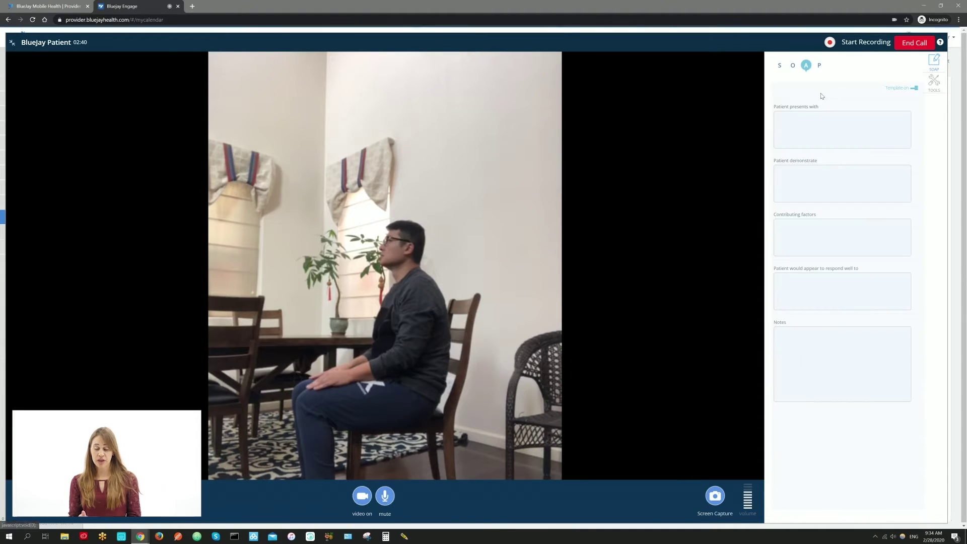
{"action": "left_click", "coordinate": [820, 66]}
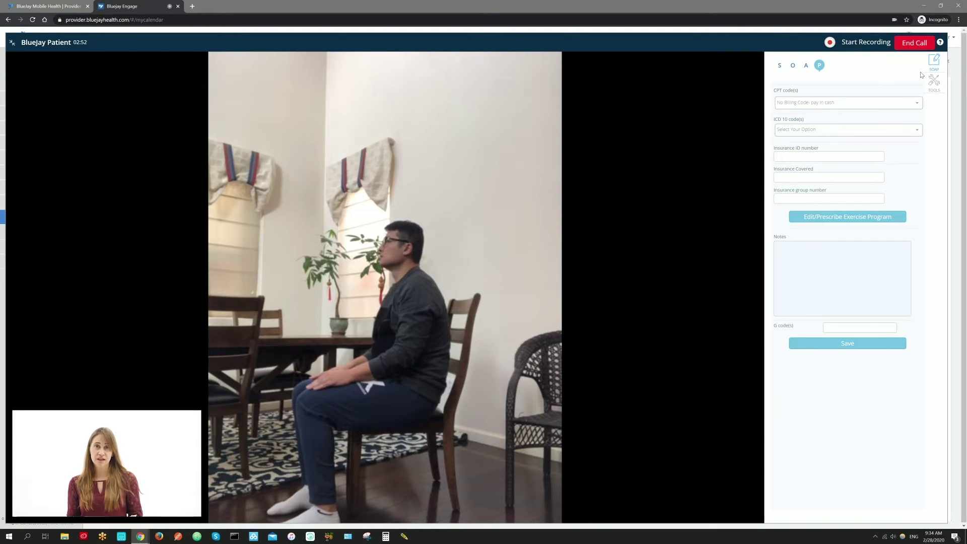
{"action": "left_click", "coordinate": [933, 82]}
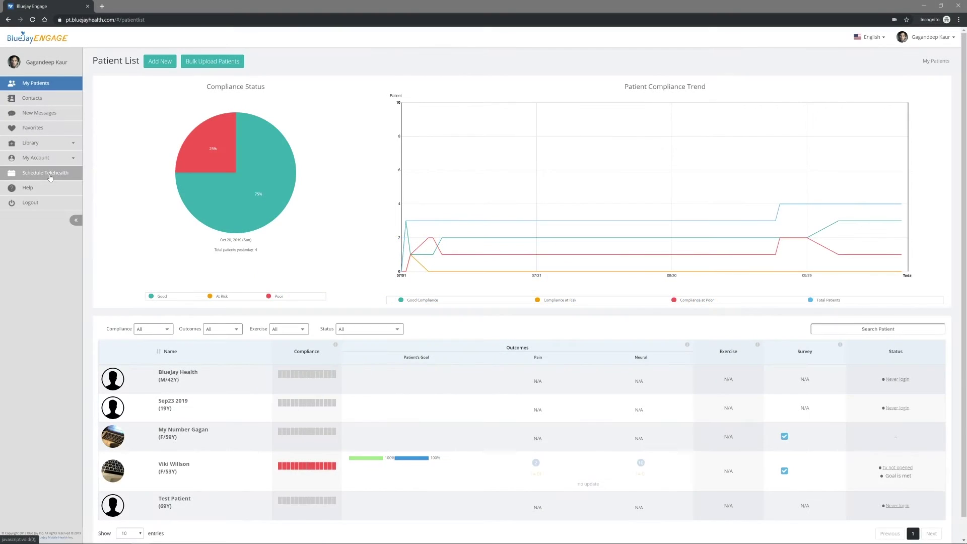
- Create a new Video Conference scheduled for later with the demo patient (search 'bl')
{"action": "left_click", "coordinate": [50, 174]}
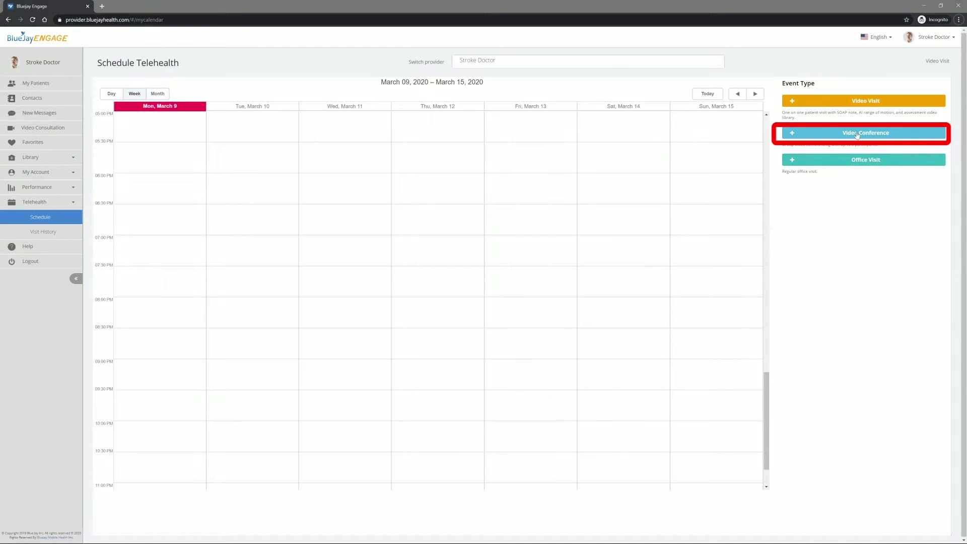
{"action": "left_click", "coordinate": [857, 135]}
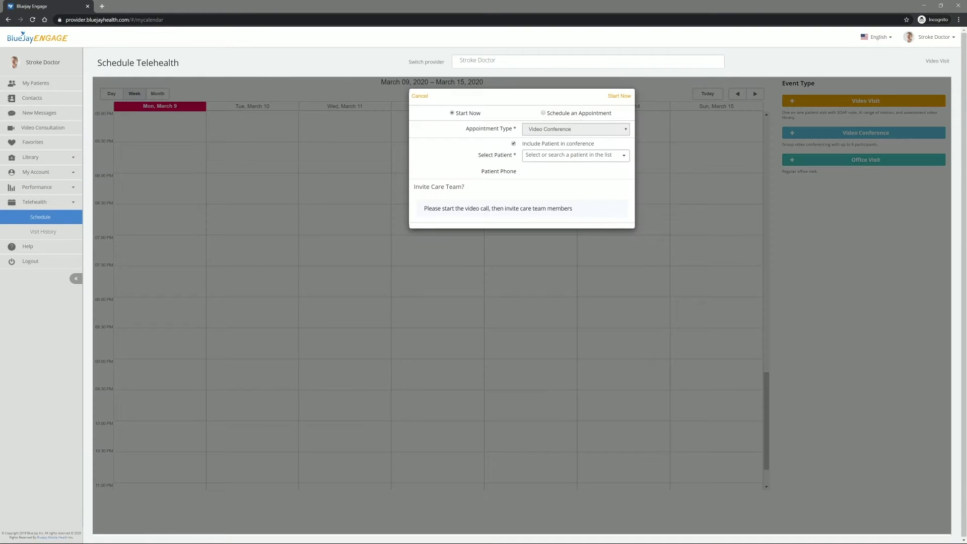
{"action": "left_click", "coordinate": [544, 113]}
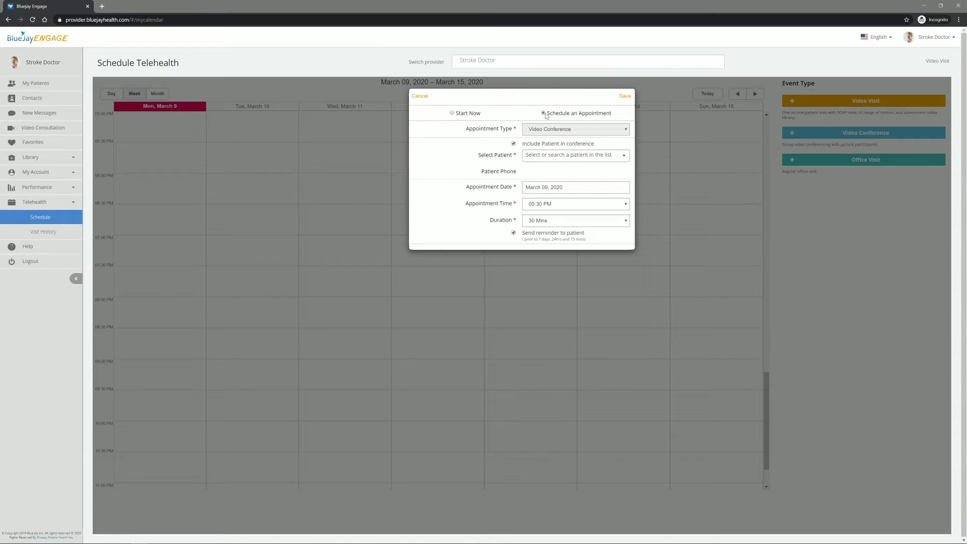
{"action": "left_click", "coordinate": [542, 163]}
{"action": "type", "text": "blu"}
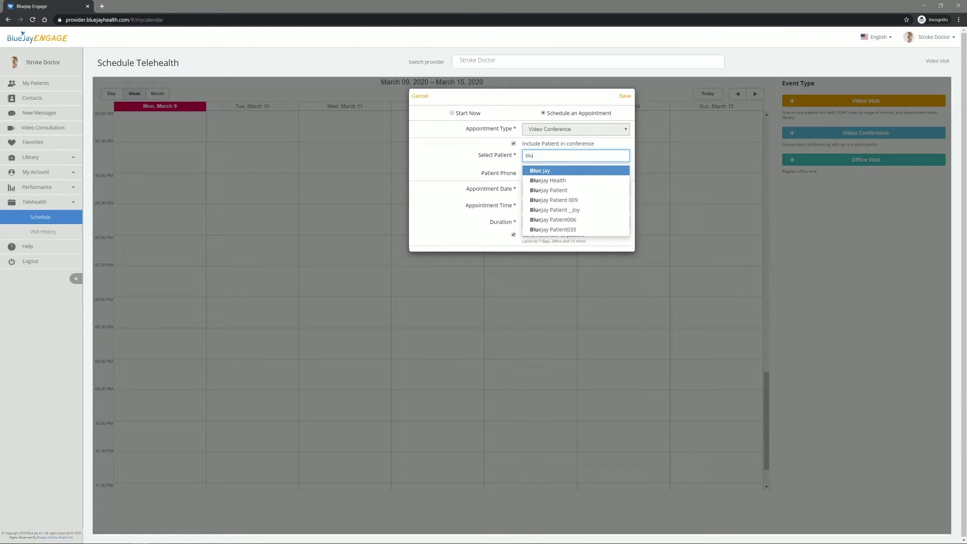
{"action": "left_click", "coordinate": [543, 190]}
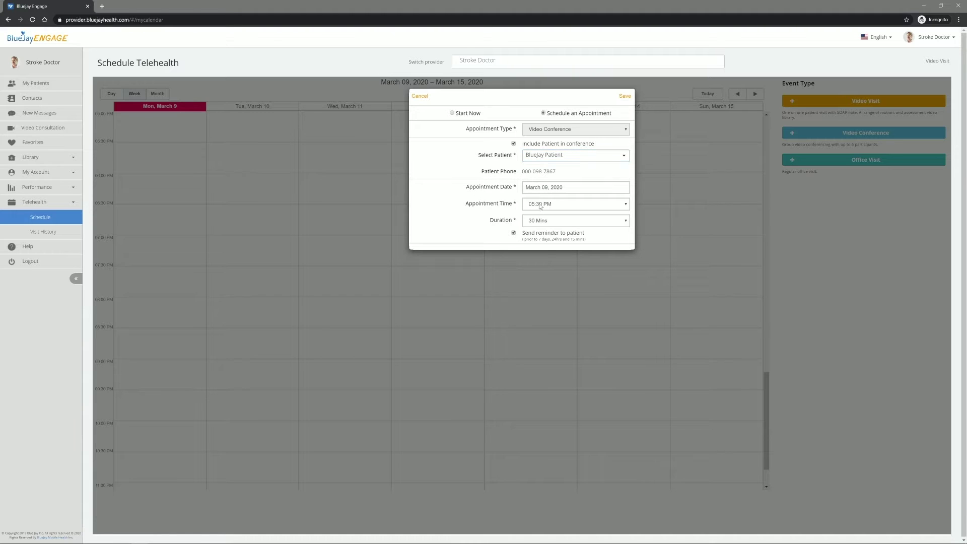
- Set the conference to March 18, 2020, 01:00 PM, 15 Mins, and save it
{"action": "left_click", "coordinate": [540, 189]}
{"action": "left_click", "coordinate": [563, 248]}
{"action": "left_click", "coordinate": [555, 205]}
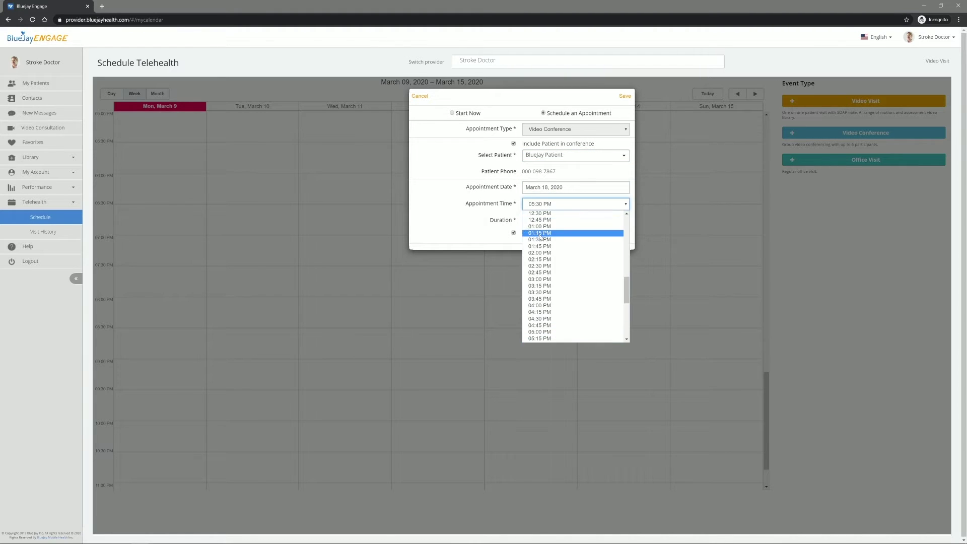
{"action": "left_click", "coordinate": [554, 236]}
{"action": "left_click", "coordinate": [537, 225]}
{"action": "left_click", "coordinate": [538, 243]}
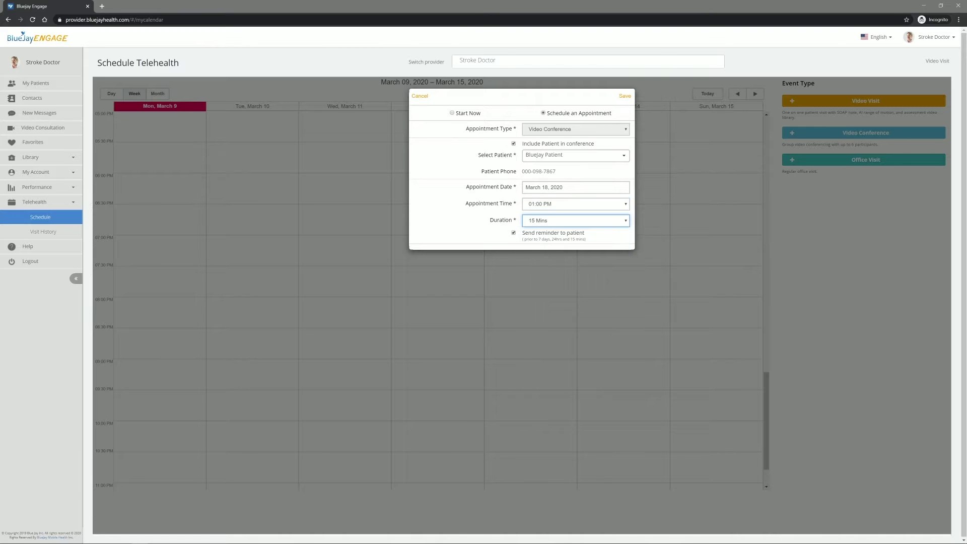
{"action": "left_click", "coordinate": [625, 95]}
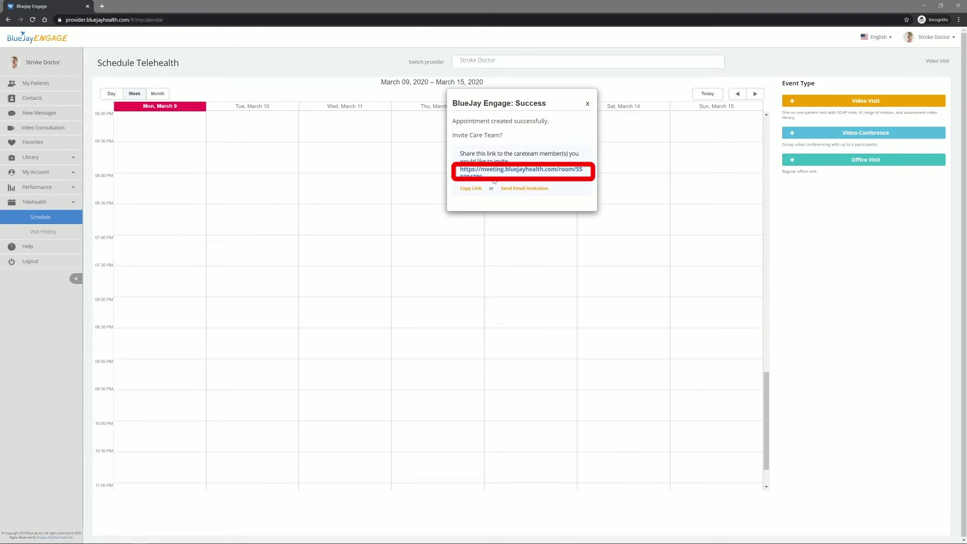
- Copy the meeting link, join the conference, and copy its invite link to the clipboard
{"action": "left_click", "coordinate": [471, 189]}
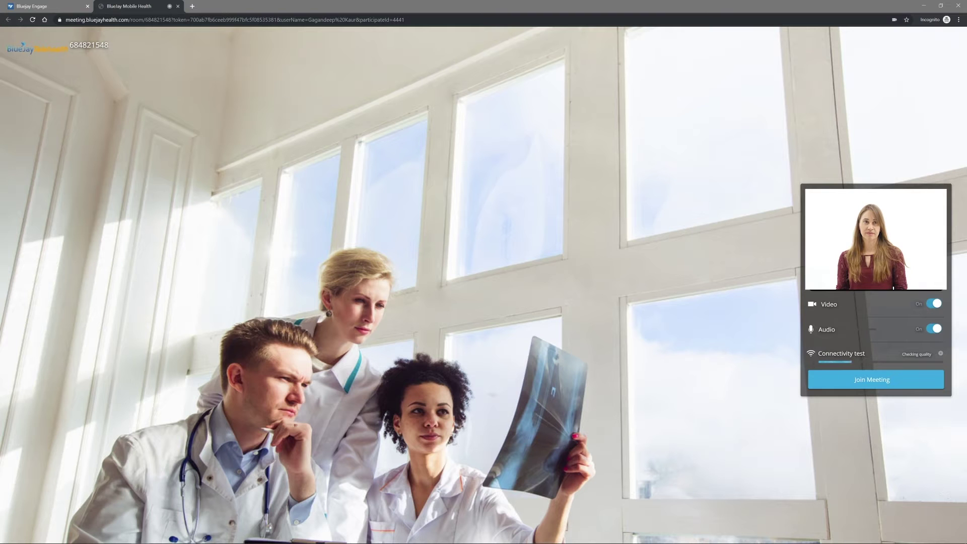
{"action": "left_click", "coordinate": [818, 384]}
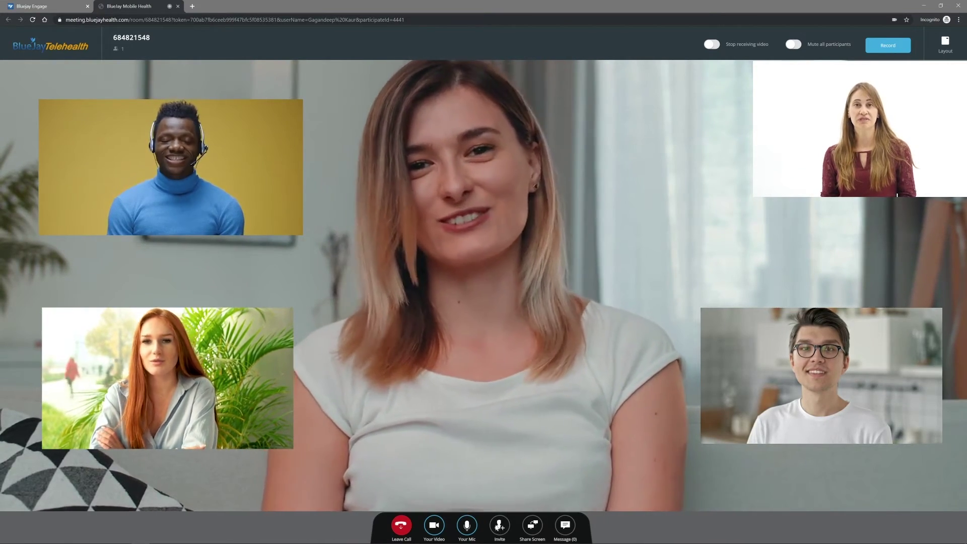
{"action": "left_click", "coordinate": [498, 526]}
{"action": "left_click", "coordinate": [476, 281]}
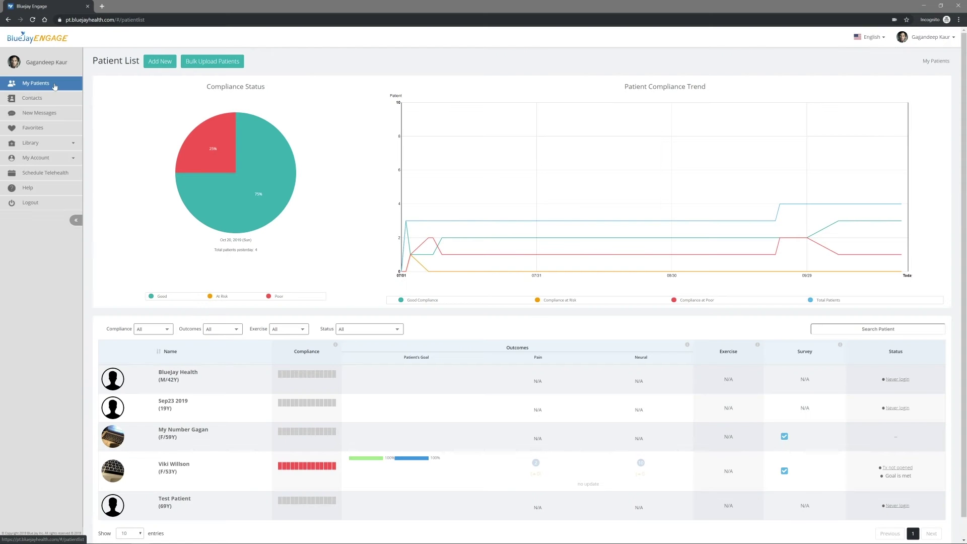
- Send the BlueJay Health patient a 'Hi' chat message and the w1.jpg flower photo
{"action": "left_click", "coordinate": [119, 383]}
{"action": "scroll", "coordinate": [446, 287], "scroll_direction": "down", "scroll_amount": 3}
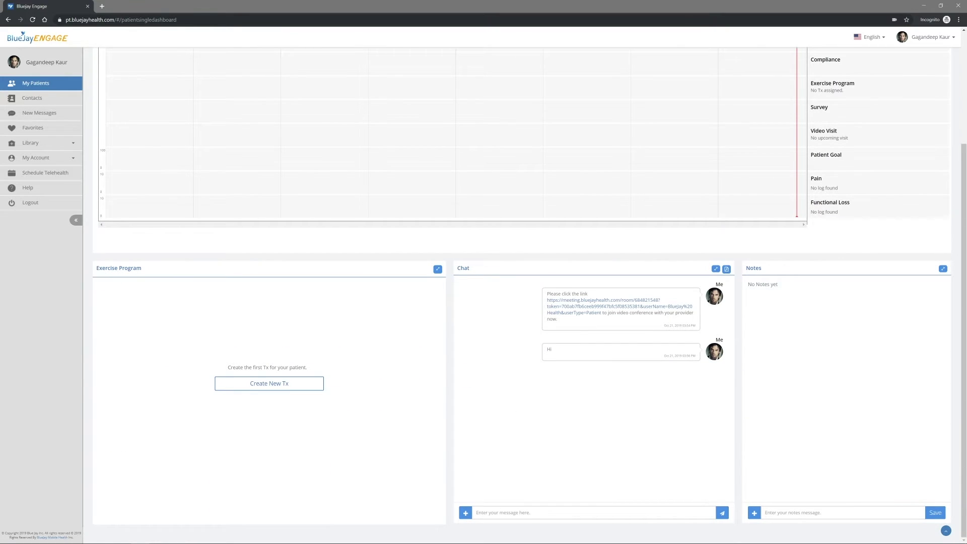
{"action": "key", "text": "Return"}
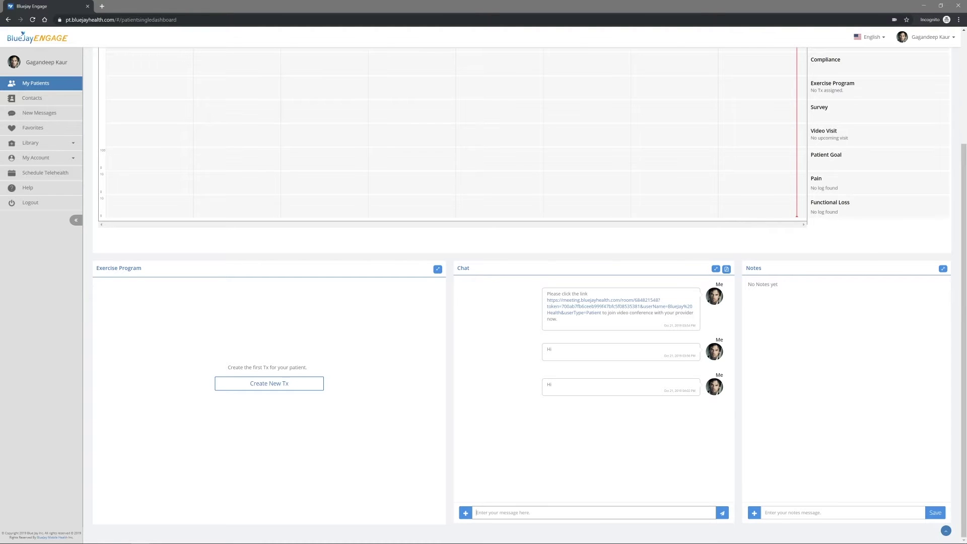
{"action": "left_click", "coordinate": [466, 511]}
{"action": "left_click", "coordinate": [467, 505]}
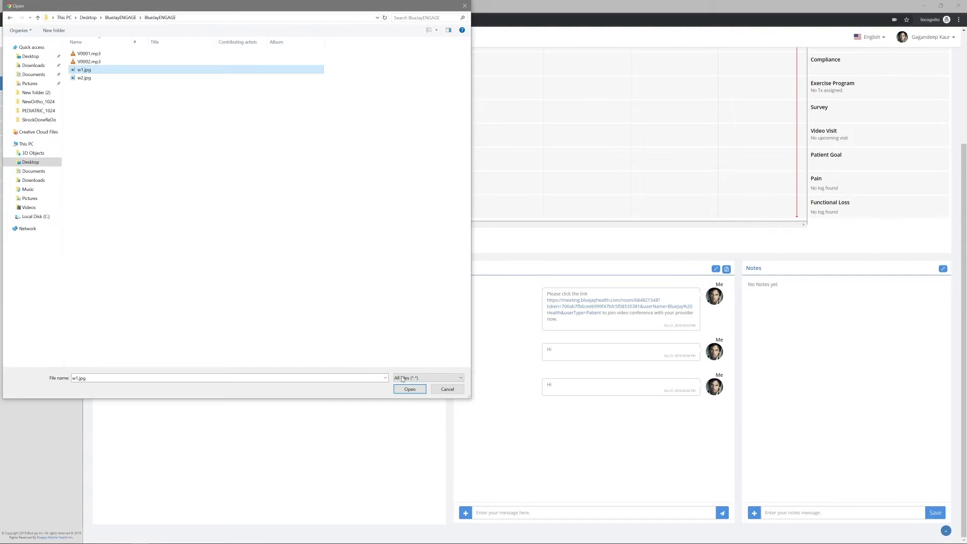
{"action": "left_click", "coordinate": [408, 387]}
{"action": "left_click", "coordinate": [545, 201]}
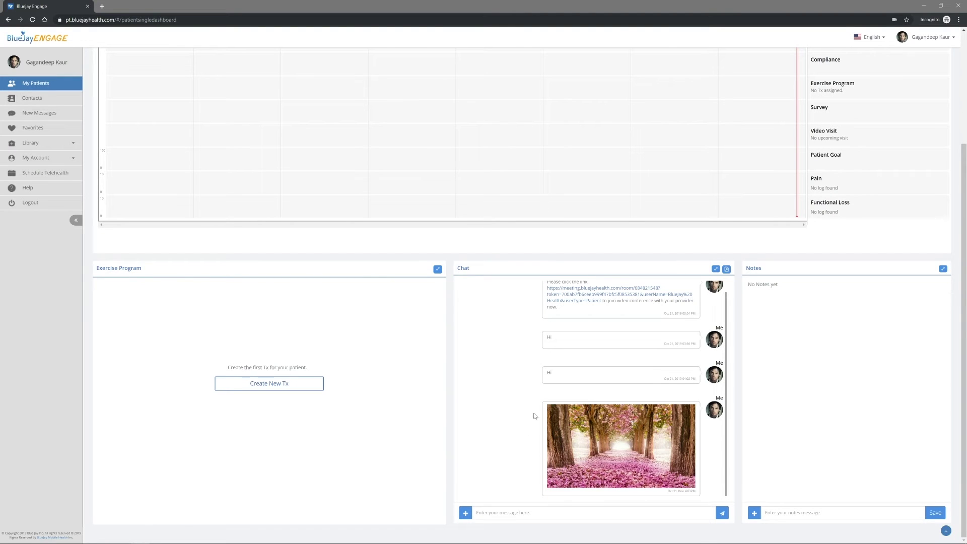
- Record a voice message and send it in the patient chat
{"action": "left_click", "coordinate": [466, 512]}
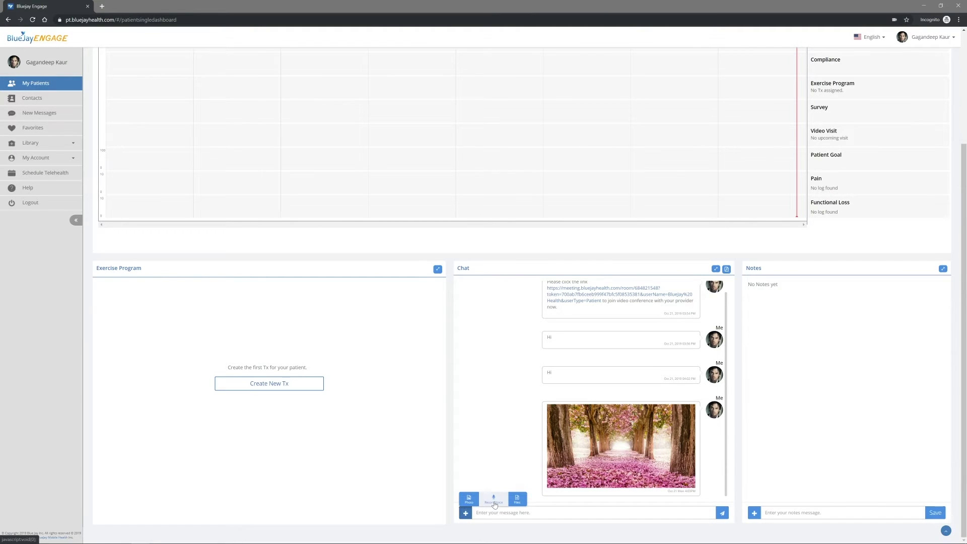
{"action": "left_click", "coordinate": [494, 499]}
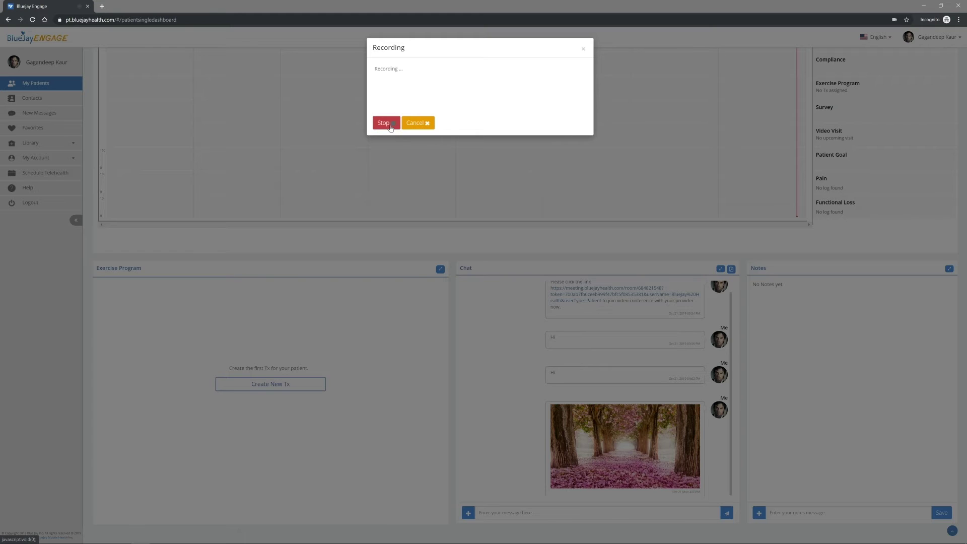
{"action": "left_click", "coordinate": [390, 128]}
{"action": "left_click", "coordinate": [418, 124]}
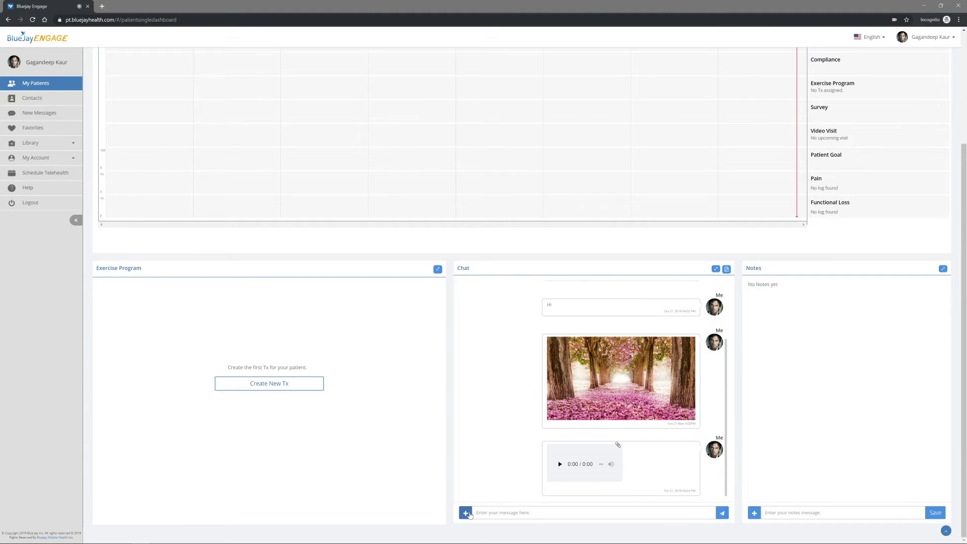
- Attach the V0001.mp3 file to the chat, then go to the BlueJay exercise video library
{"action": "left_click", "coordinate": [466, 512]}
{"action": "left_click", "coordinate": [517, 499]}
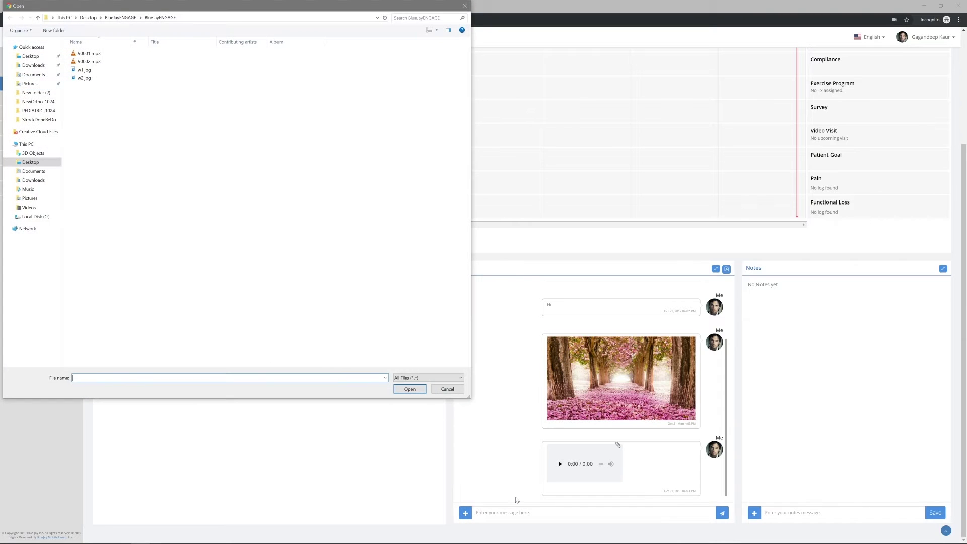
{"action": "left_click", "coordinate": [91, 54]}
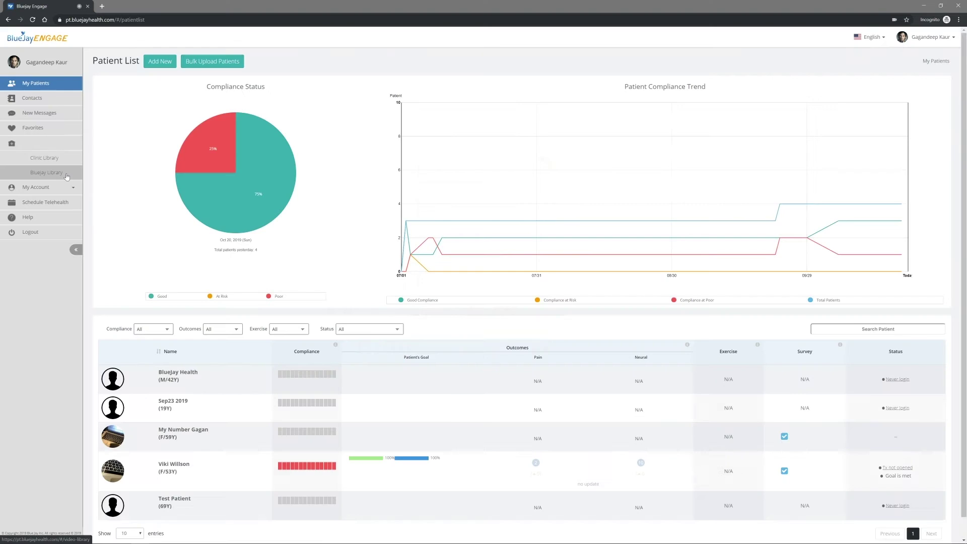
{"action": "left_click", "coordinate": [47, 173]}
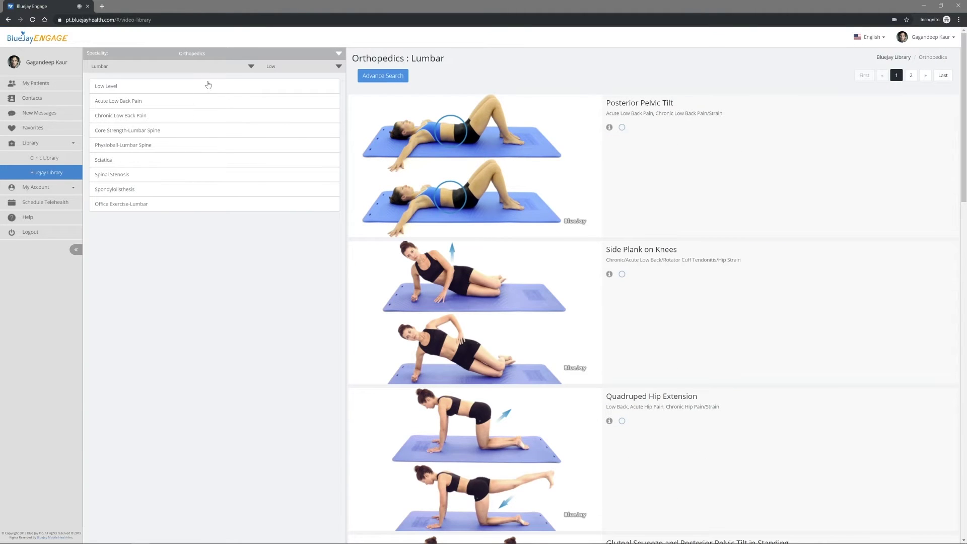
- Browse the specialities list and show the exercises in the Favorite list
{"action": "left_click", "coordinate": [213, 55]}
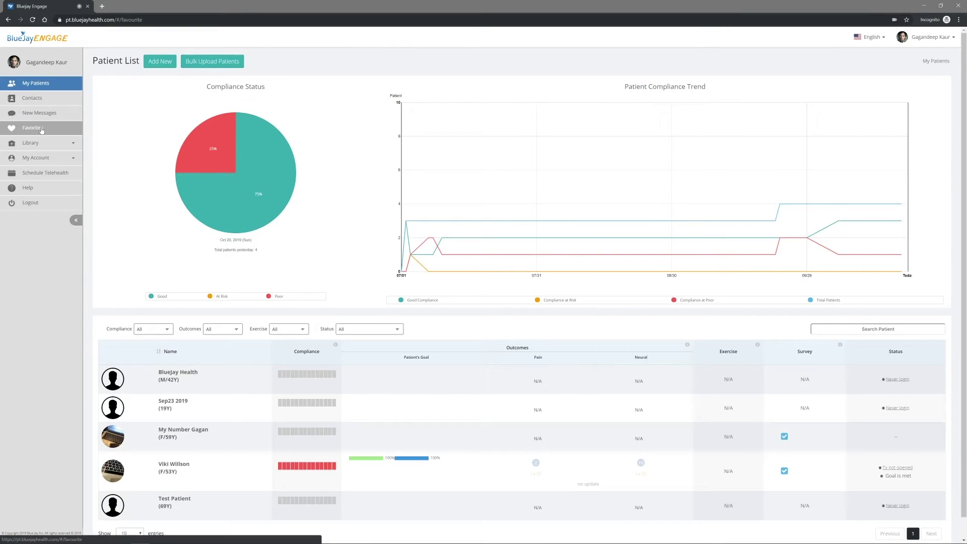
{"action": "left_click", "coordinate": [38, 130]}
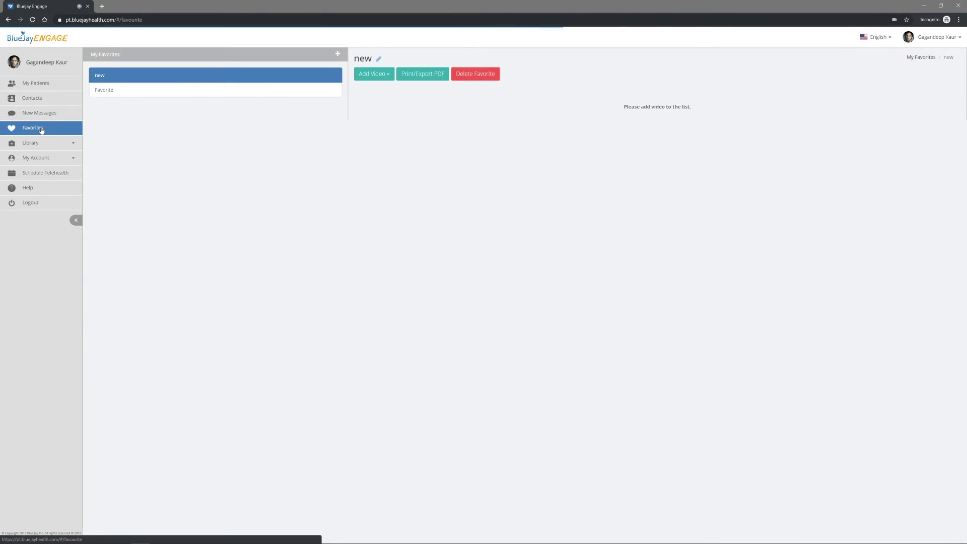
{"action": "left_click", "coordinate": [104, 95]}
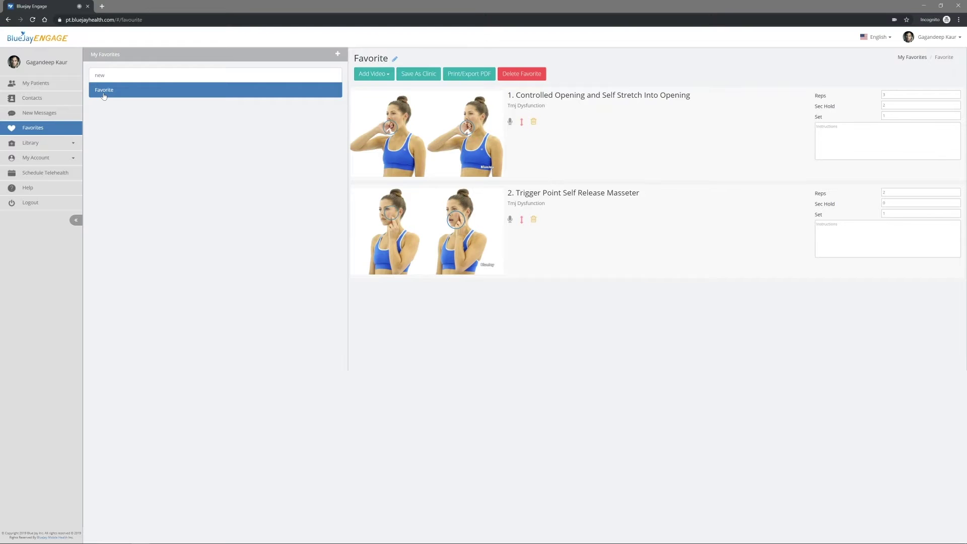
- Show the BlueJay Clinic library's exercise videos, then return to the BlueJay Health patient's dashboard
{"action": "left_click", "coordinate": [73, 144]}
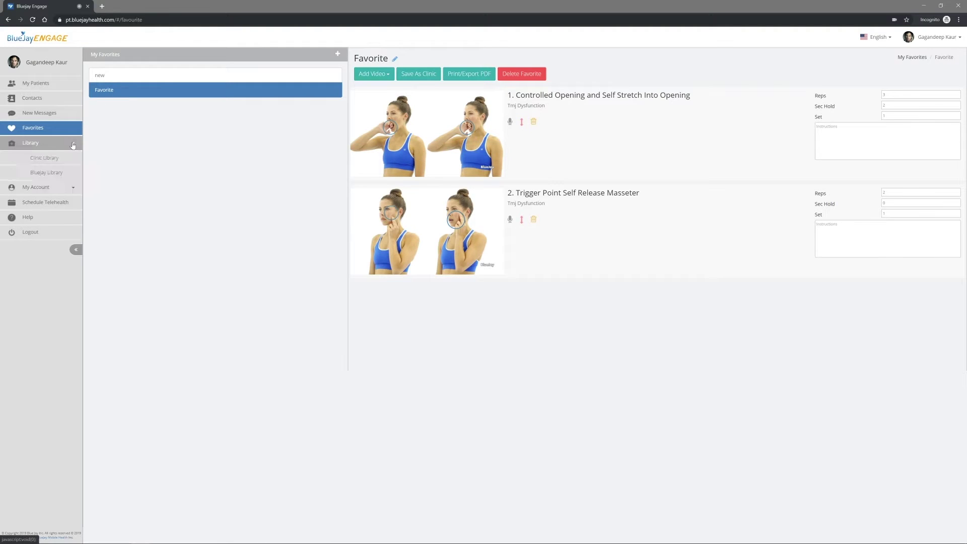
{"action": "left_click", "coordinate": [69, 159]}
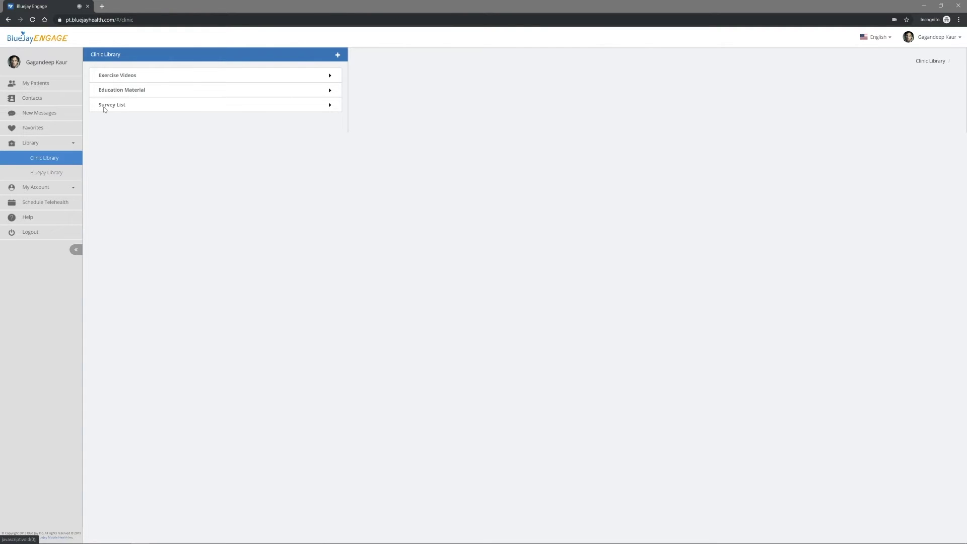
{"action": "left_click", "coordinate": [117, 75]}
{"action": "left_click", "coordinate": [119, 89]}
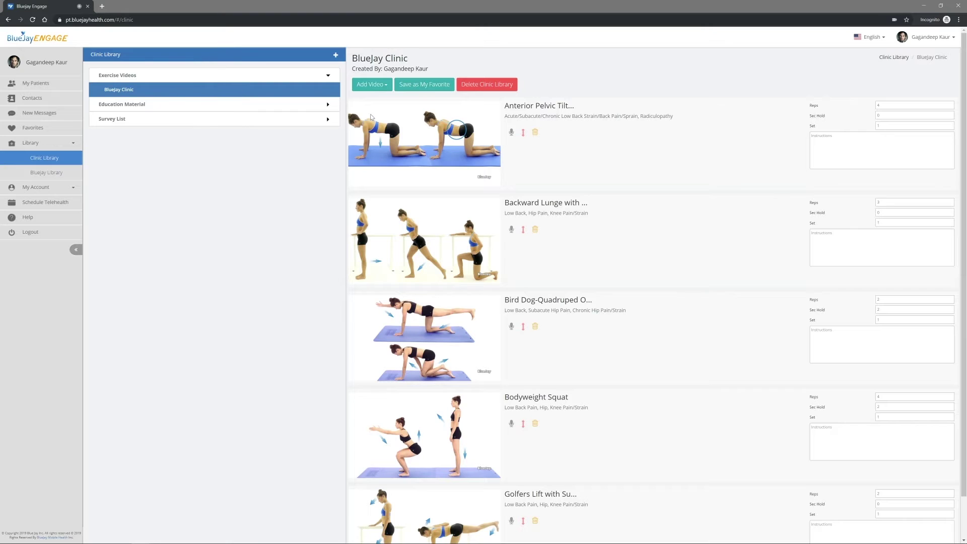
{"action": "left_click", "coordinate": [32, 83]}
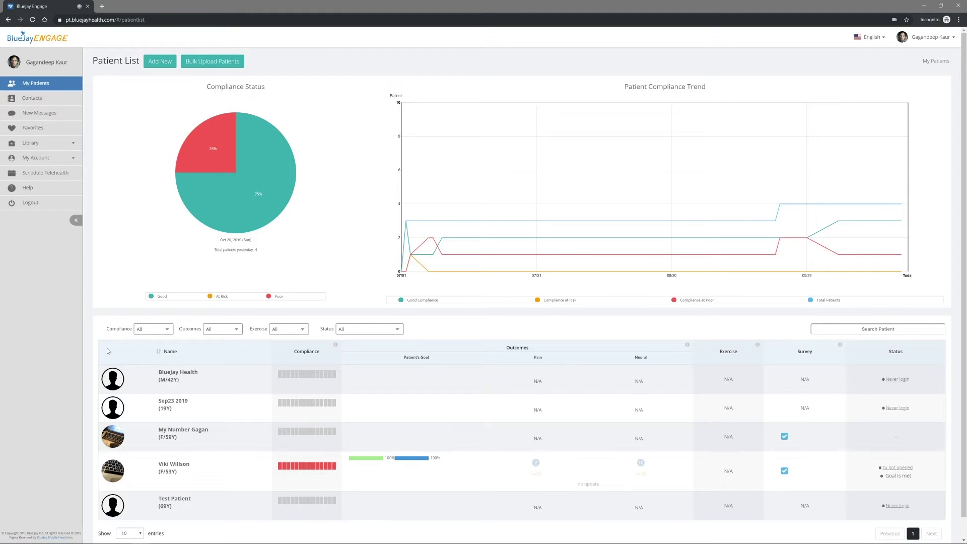
{"action": "left_click", "coordinate": [123, 384]}
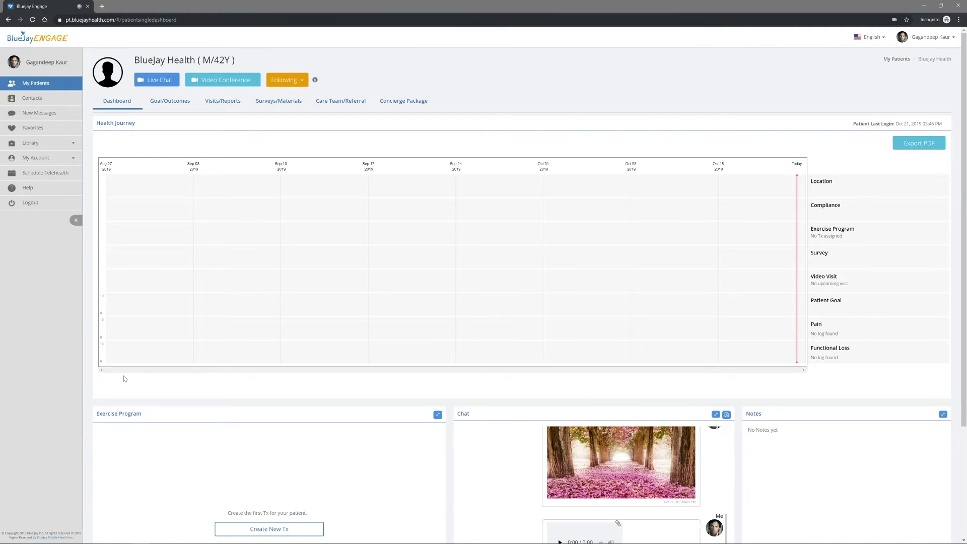
- Create a new exercise program with the default name and choose to add videos from the library
{"action": "scroll", "coordinate": [124, 379], "scroll_direction": "down", "scroll_amount": 3}
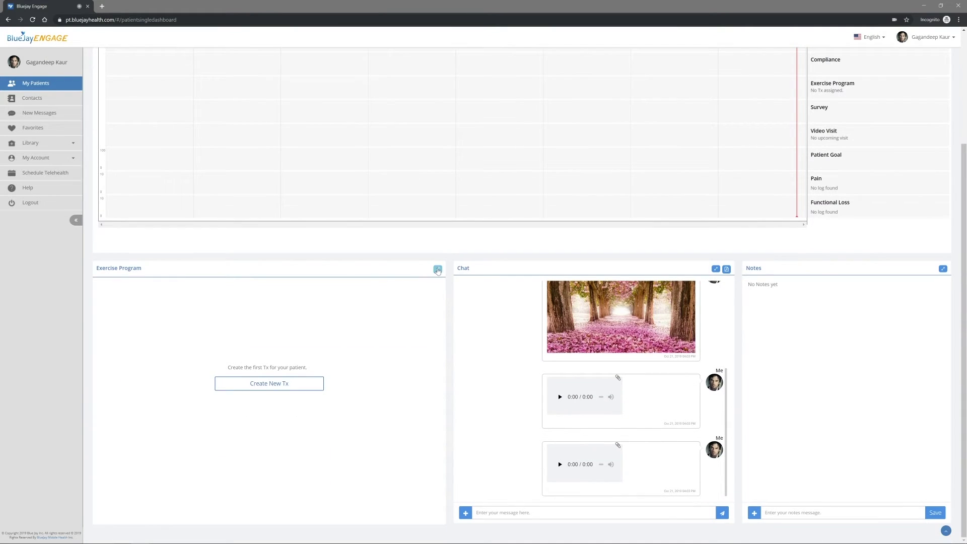
{"action": "left_click", "coordinate": [438, 269]}
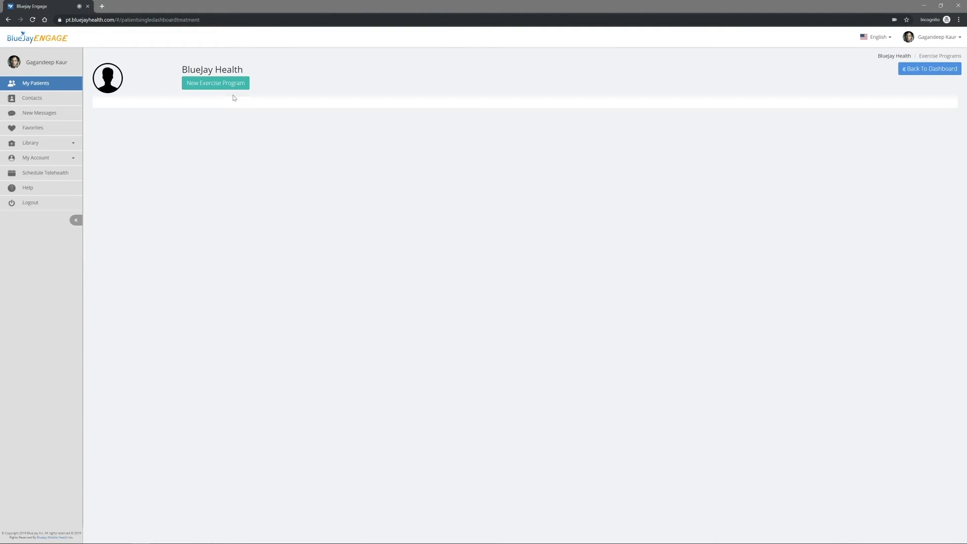
{"action": "left_click", "coordinate": [220, 87]}
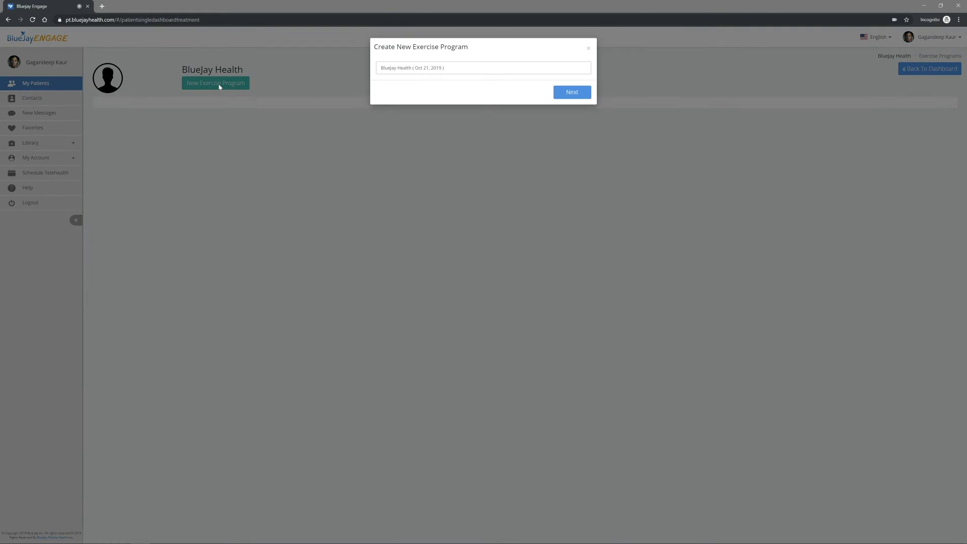
{"action": "left_click", "coordinate": [565, 92]}
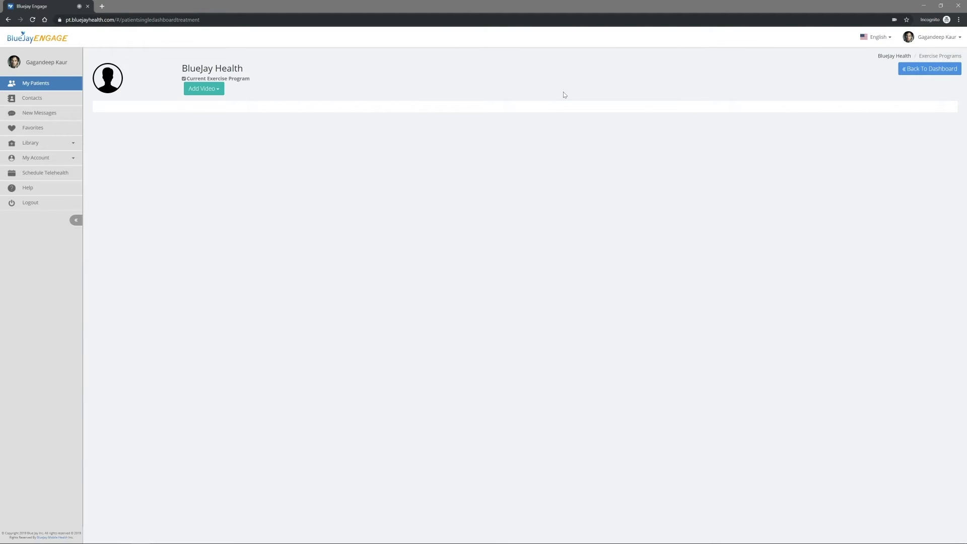
{"action": "left_click", "coordinate": [218, 91]}
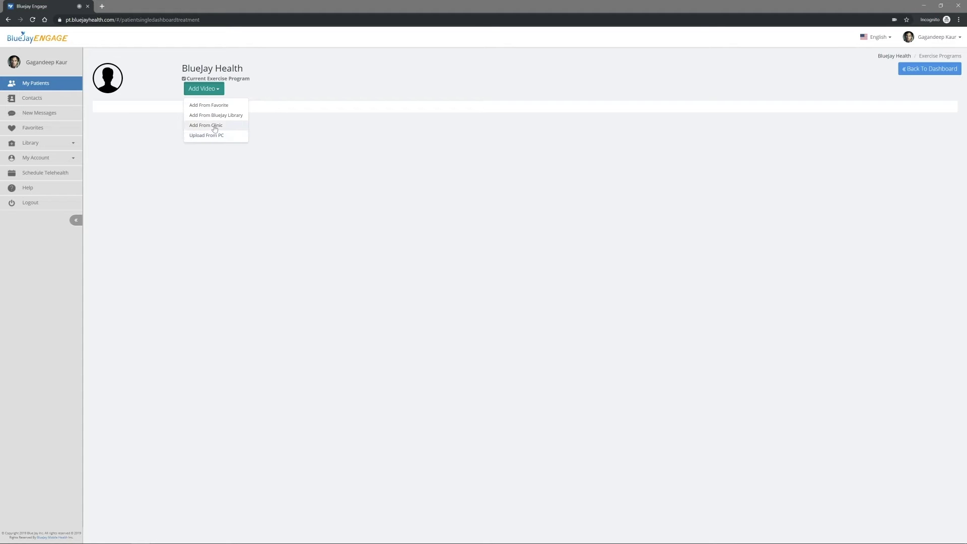
{"action": "left_click", "coordinate": [213, 120]}
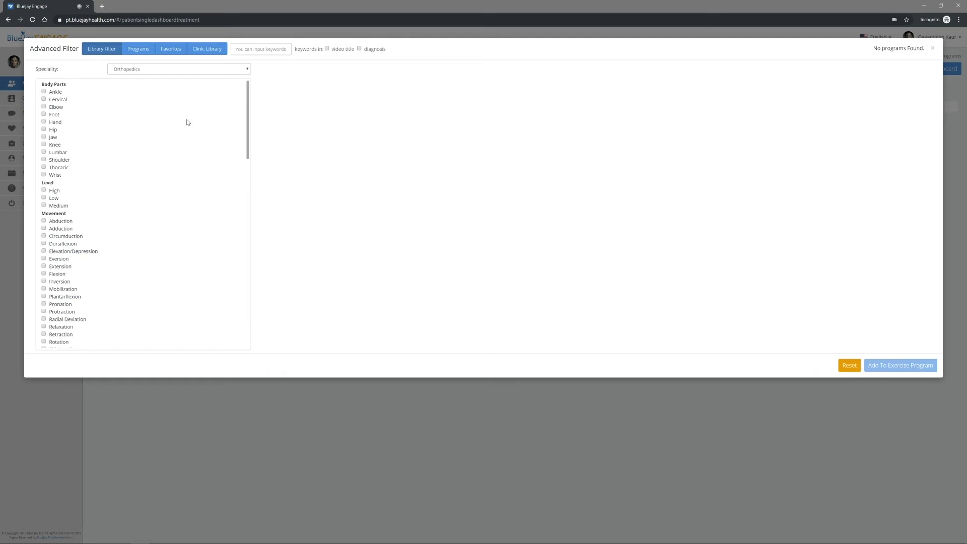
- Filter to Lumbar and add Abdominal Bracing with Hip Adduction, Anterior Pelvic Tilt in Quadruped, and a third exercise
{"action": "left_click", "coordinate": [43, 153]}
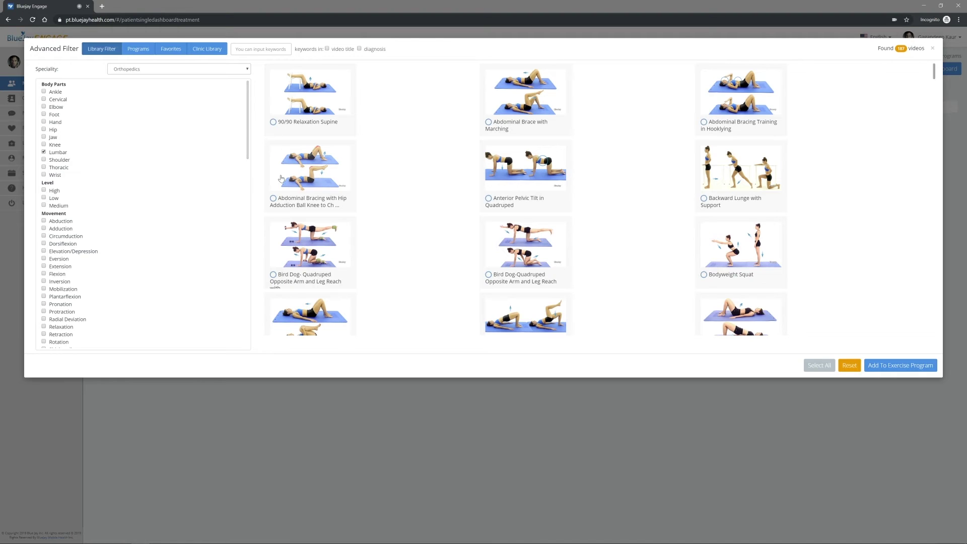
{"action": "left_click", "coordinate": [273, 199]}
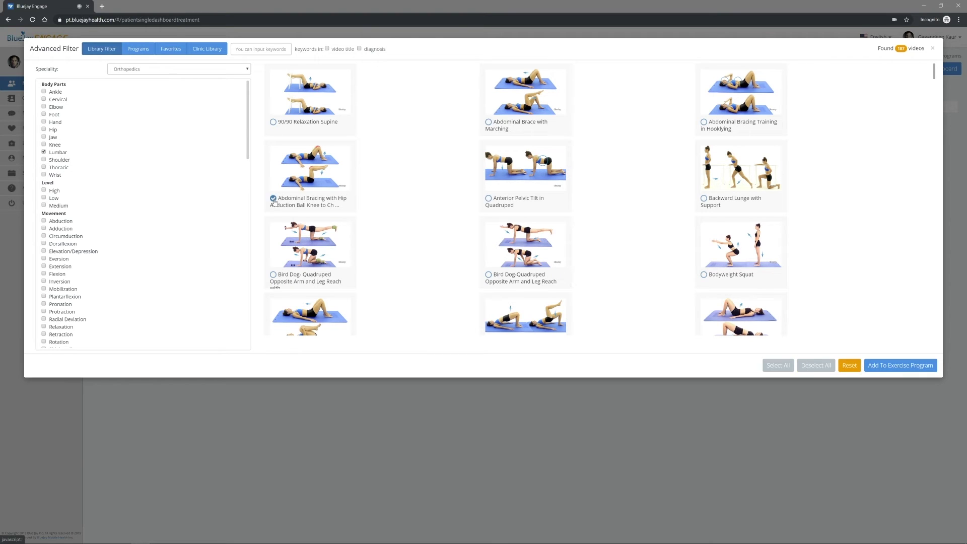
{"action": "left_click", "coordinate": [489, 199]}
{"action": "left_click", "coordinate": [896, 367]}
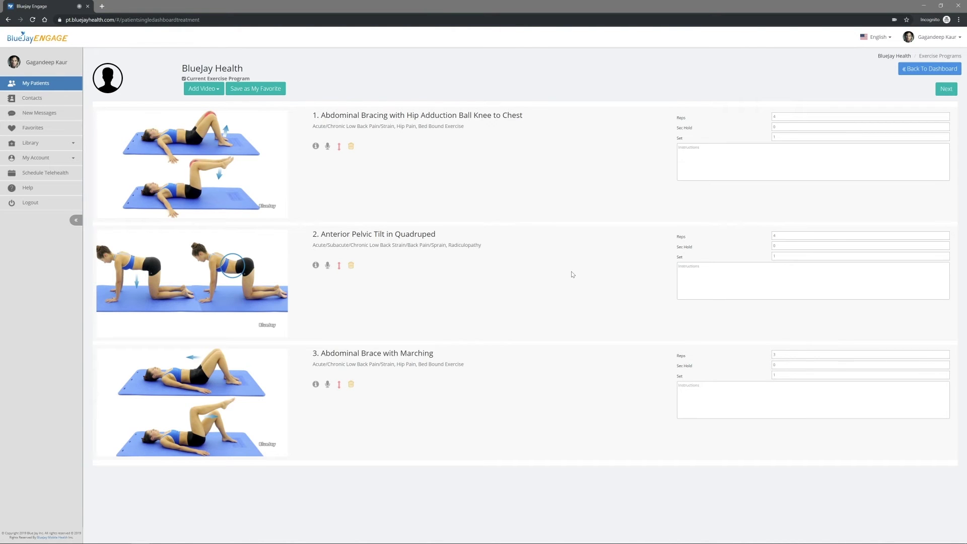
- Give the first exercise a 10-second hold and 2 sets, then proceed to scheduling
{"action": "left_click", "coordinate": [776, 116]}
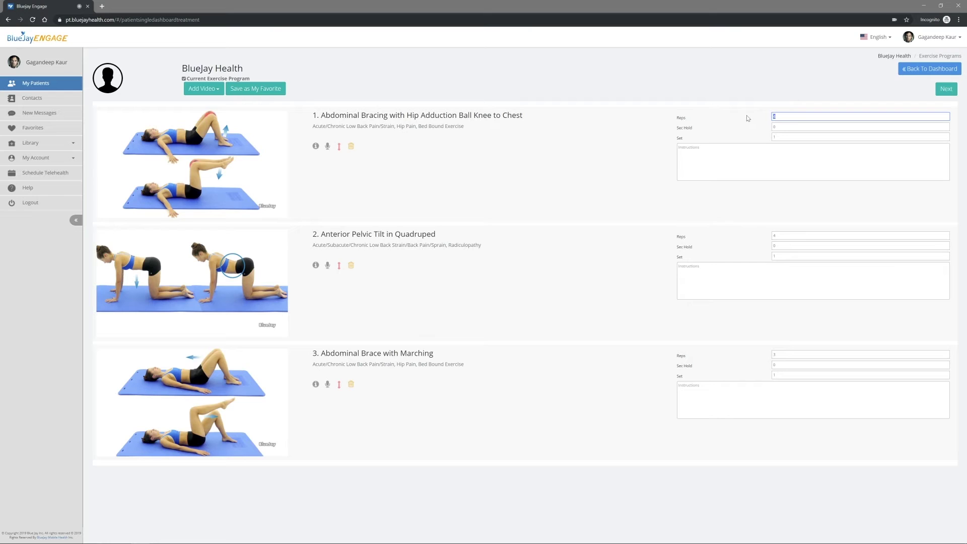
{"action": "key", "text": "Tab"}
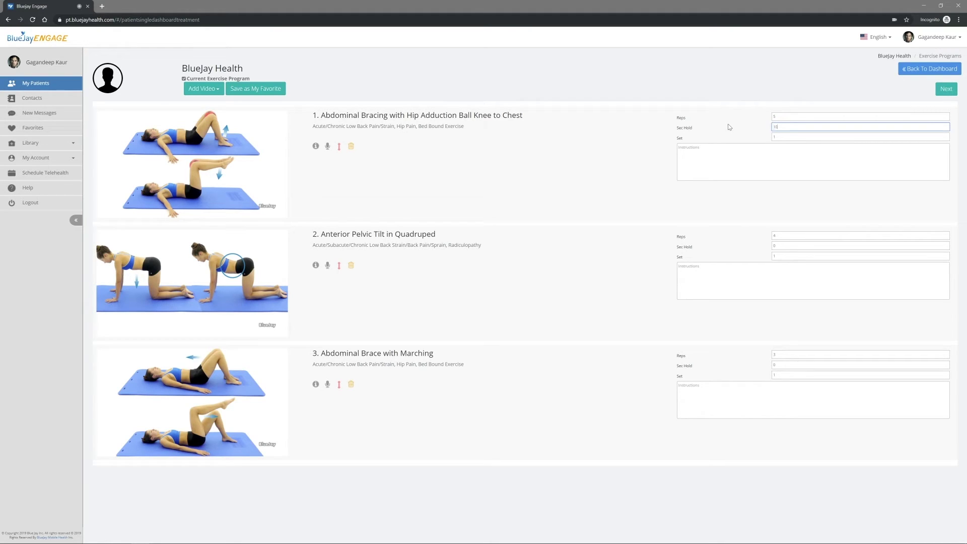
{"action": "key", "text": "Tab"}
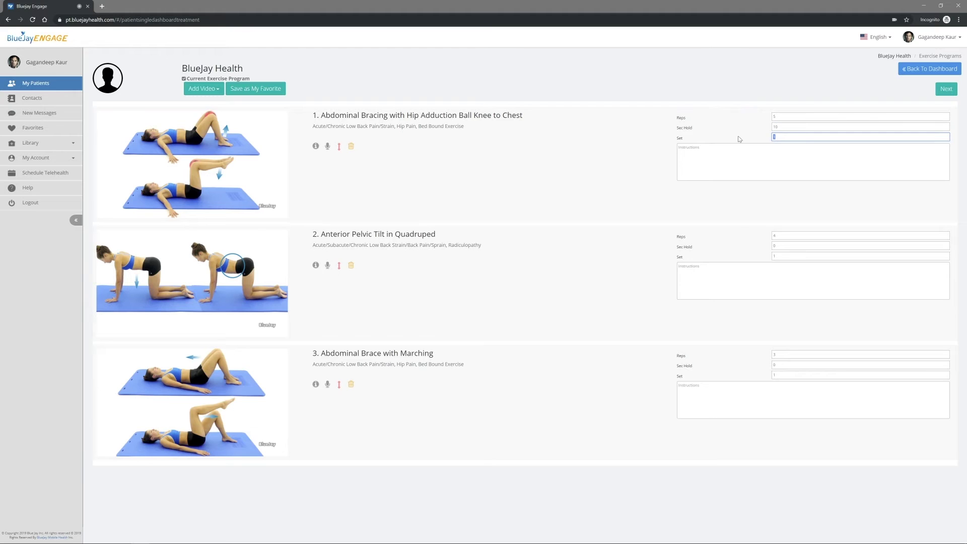
{"action": "key", "text": "Tab"}
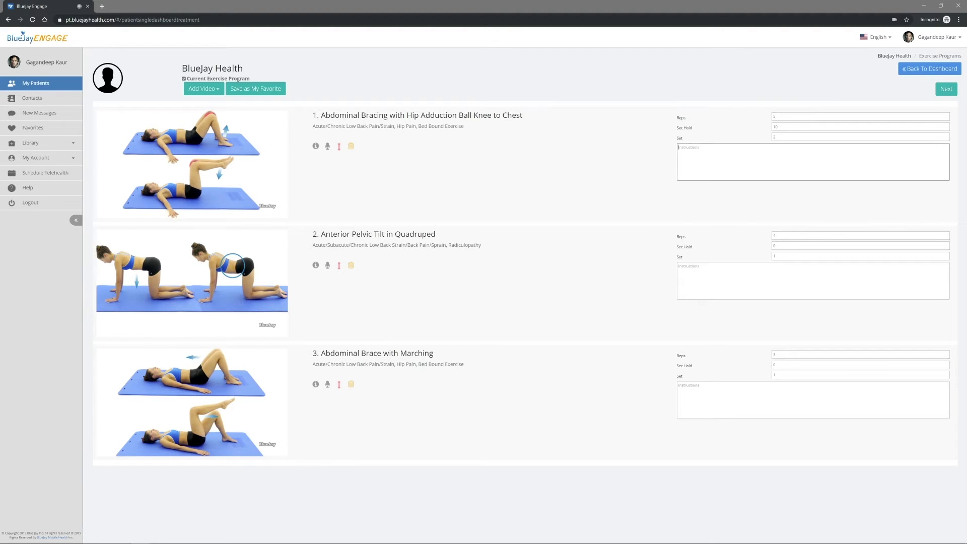
{"action": "left_click", "coordinate": [942, 90]}
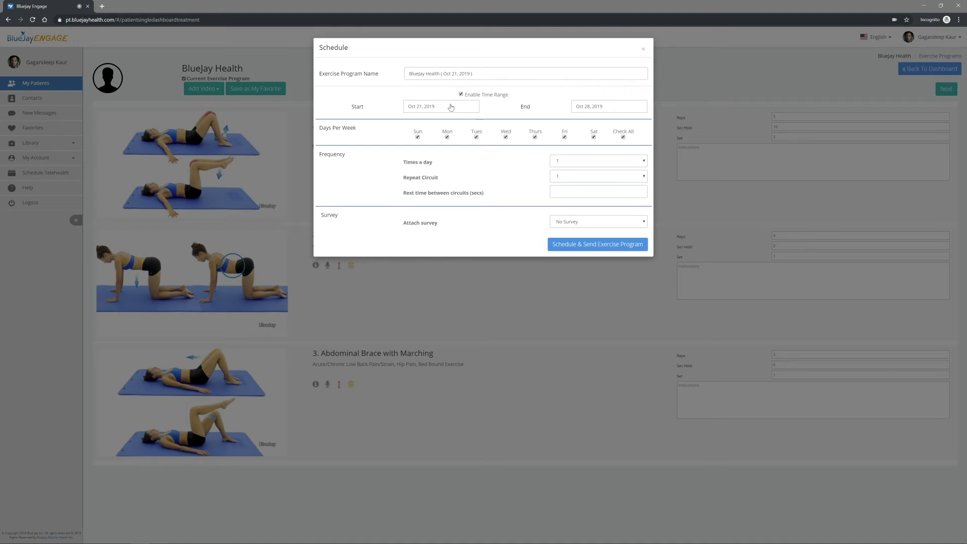
{"action": "left_click", "coordinate": [450, 107]}
- Schedule the program from Oct 22 to Oct 31, 2019, leaving the survey as No Survey
{"action": "left_click", "coordinate": [437, 177]}
{"action": "left_click", "coordinate": [585, 110]}
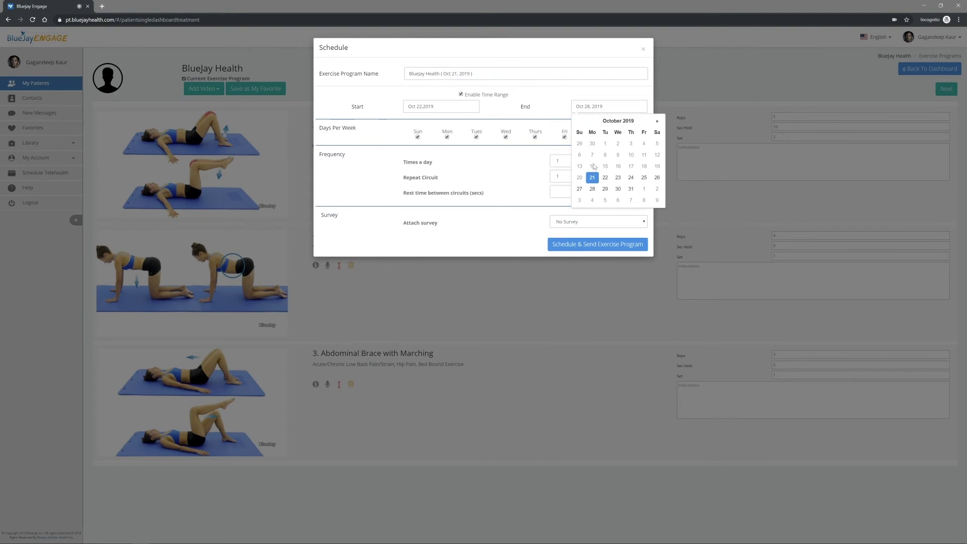
{"action": "left_click", "coordinate": [629, 189]}
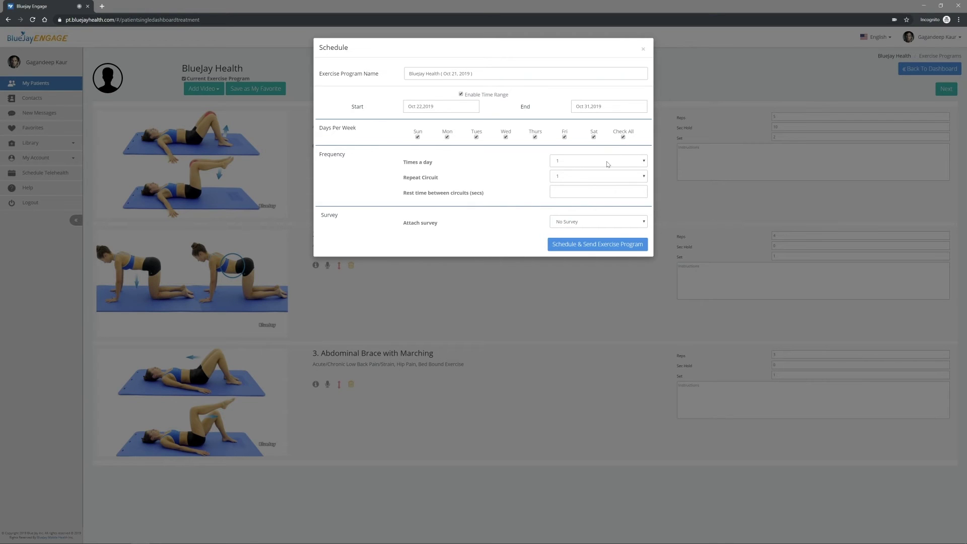
{"action": "left_click", "coordinate": [586, 222]}
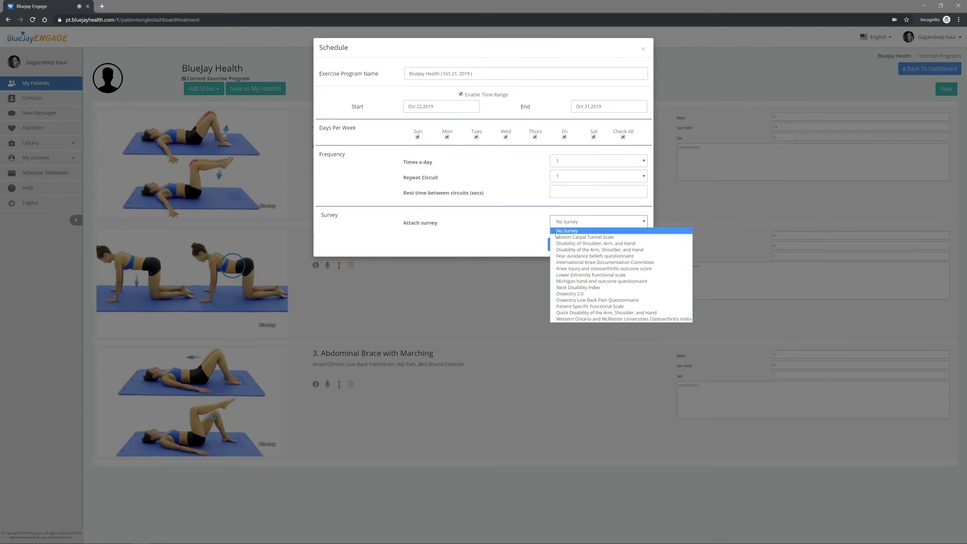
{"action": "left_click", "coordinate": [562, 232]}
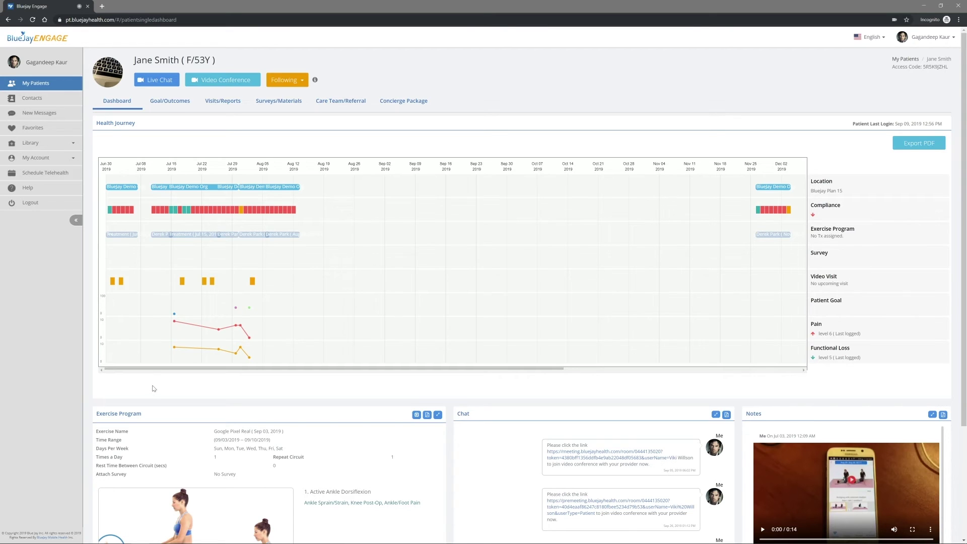
- Open the patient's Surveys/Materials tab, preview the Homecare Effectiveness Assessment survey, then open material prescribing
{"action": "left_click", "coordinate": [269, 105]}
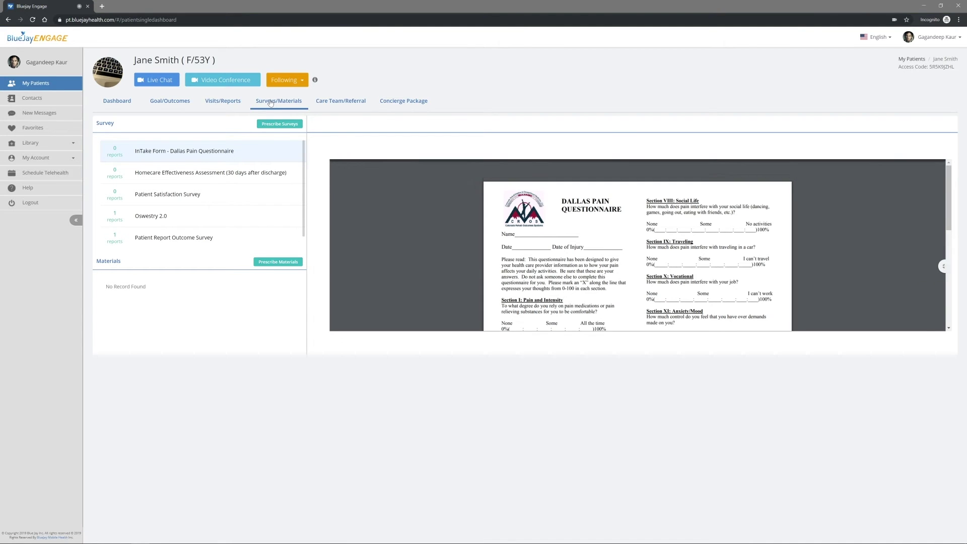
{"action": "left_click", "coordinate": [271, 125]}
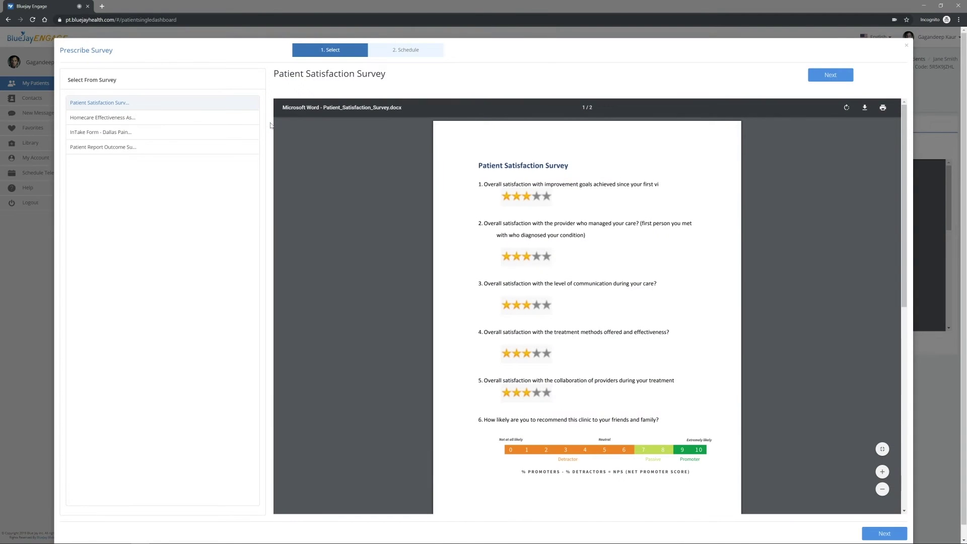
{"action": "left_click", "coordinate": [218, 124]}
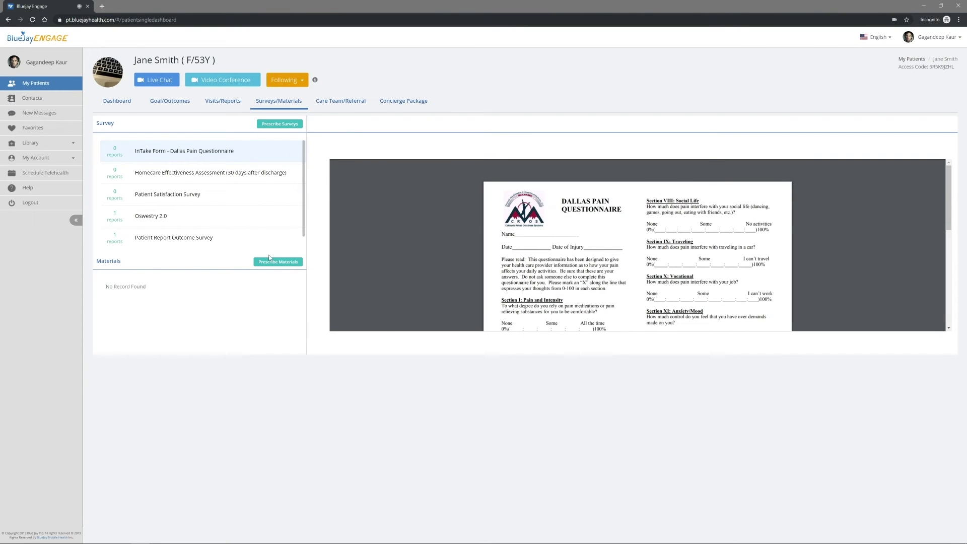
{"action": "left_click", "coordinate": [270, 262]}
- Select and queue the Instruction 01 and Instruction 02 education materials
{"action": "left_click", "coordinate": [285, 176]}
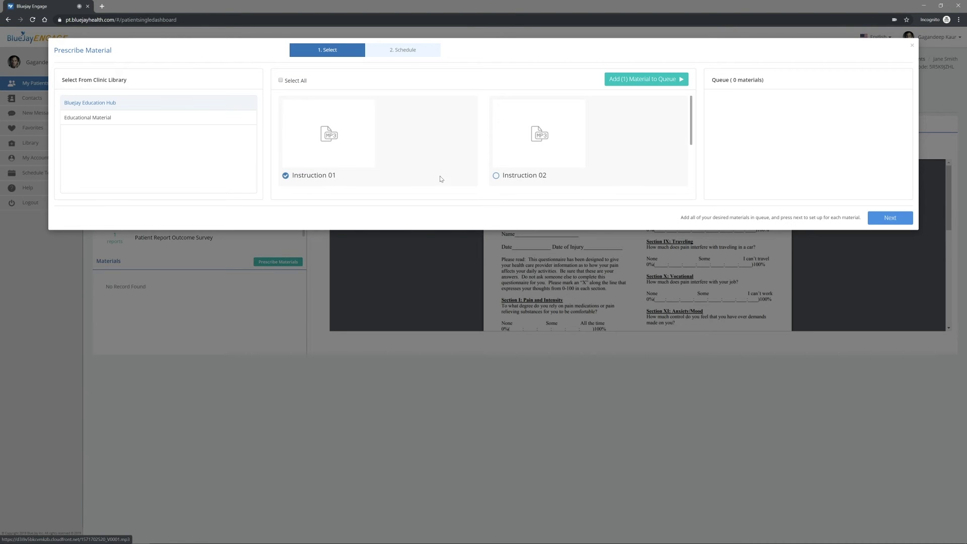
{"action": "left_click", "coordinate": [496, 176]}
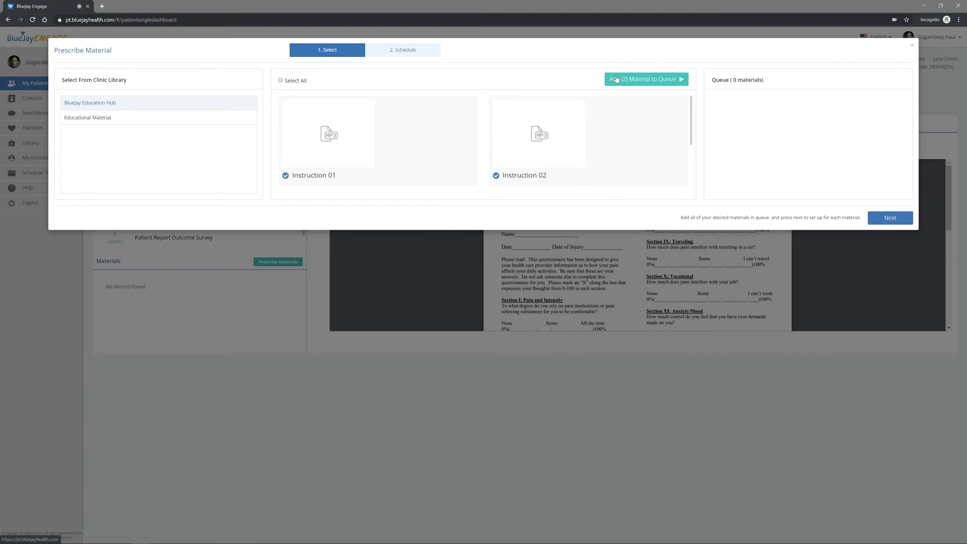
{"action": "left_click", "coordinate": [616, 79]}
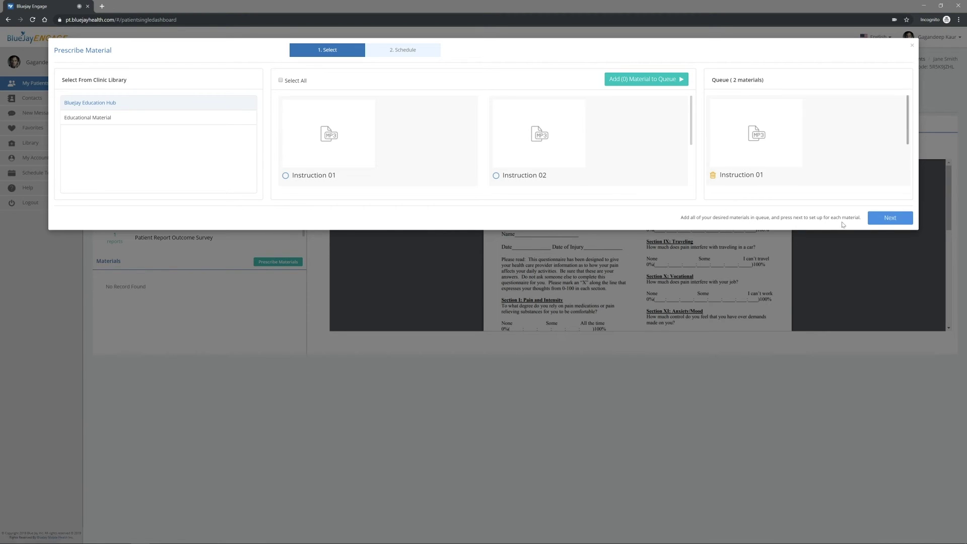
{"action": "left_click", "coordinate": [882, 221]}
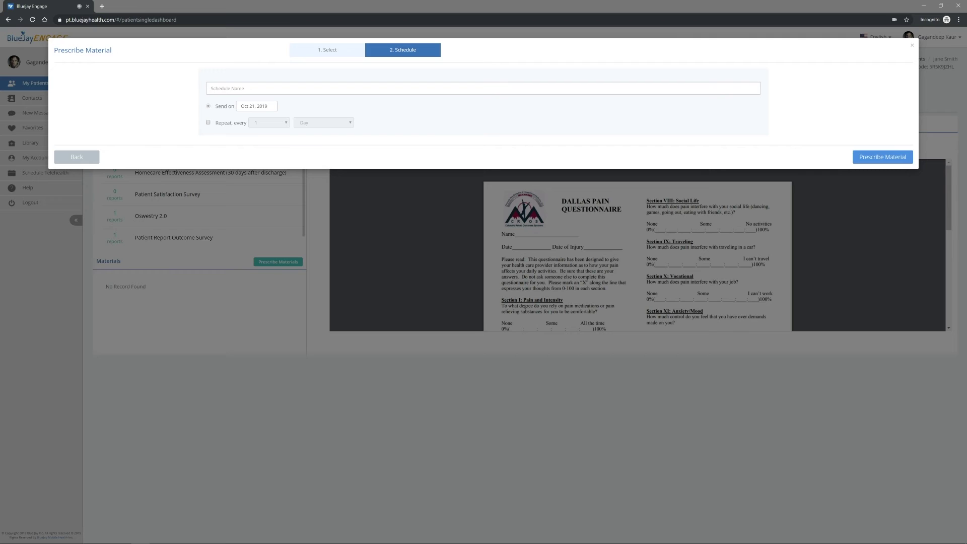
- Name the schedule 'B', make it repeat until Oct 25, 2019, and prescribe the material
{"action": "left_click", "coordinate": [212, 88]}
{"action": "type", "text": "BlueJay 01"}
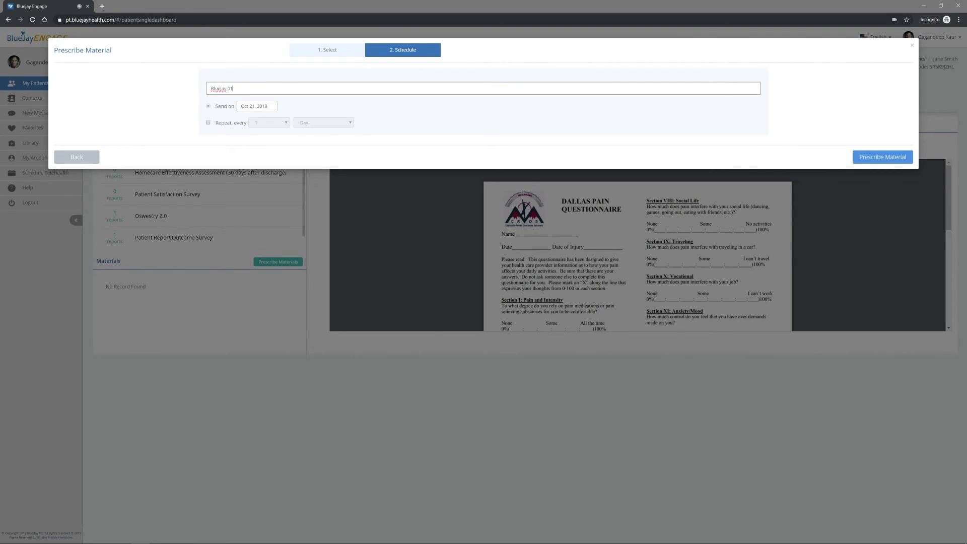
{"action": "left_click", "coordinate": [208, 122]}
{"action": "left_click", "coordinate": [336, 107]}
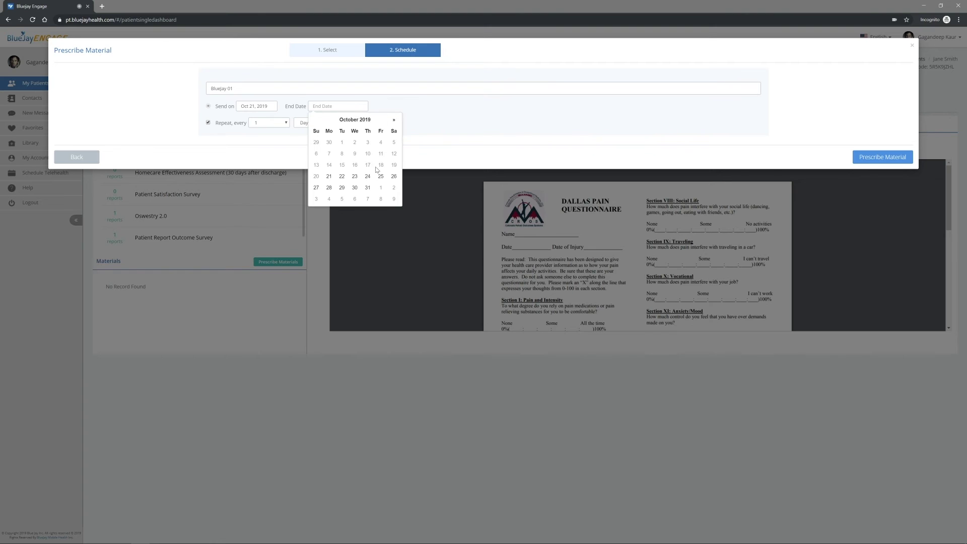
{"action": "left_click", "coordinate": [381, 176]}
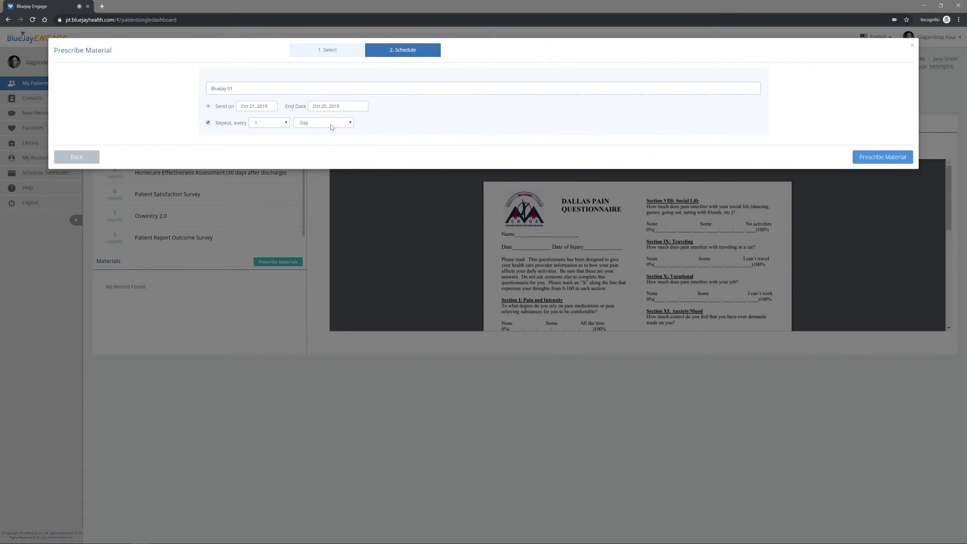
{"action": "left_click", "coordinate": [882, 158]}
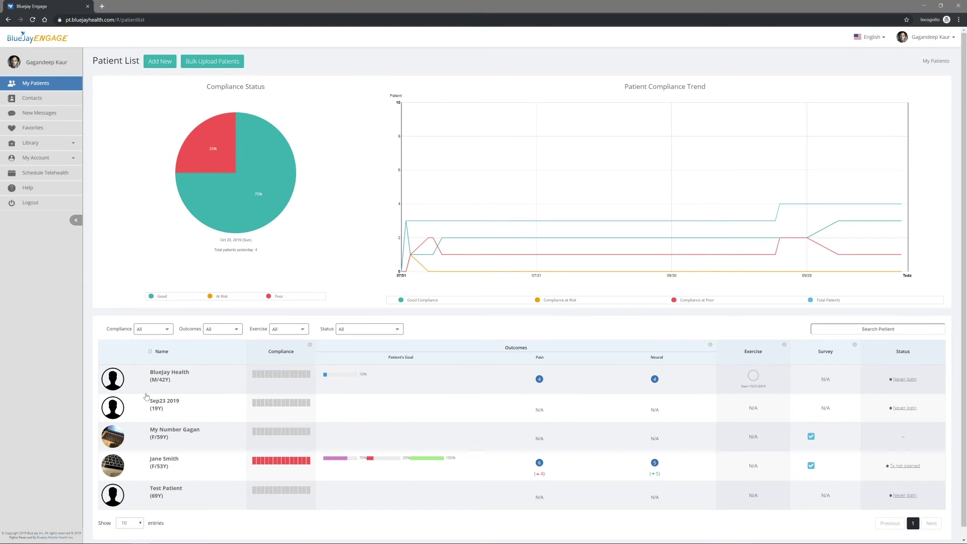
- Open the patient's Goal/Outcomes page, start a New Goal, and cancel it without changes
{"action": "left_click", "coordinate": [120, 471]}
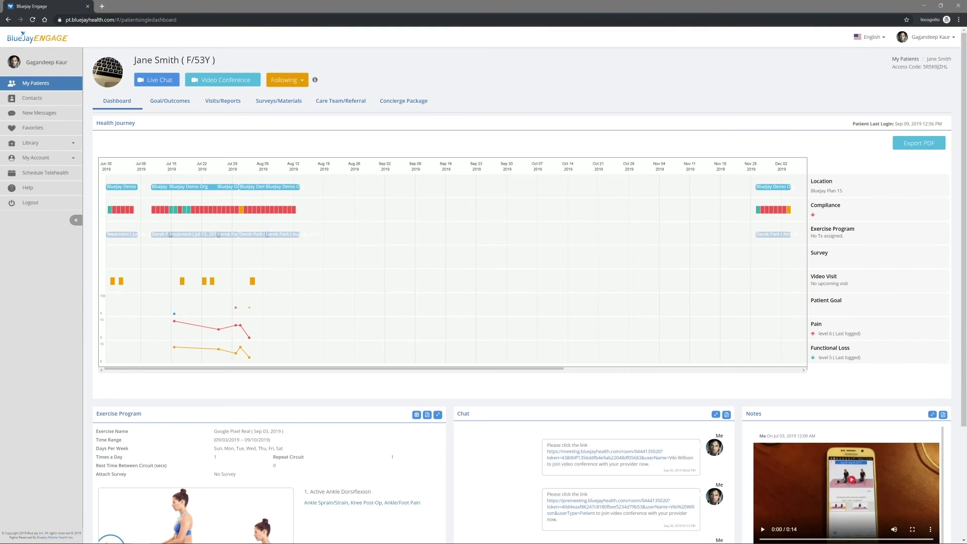
{"action": "left_click", "coordinate": [189, 104]}
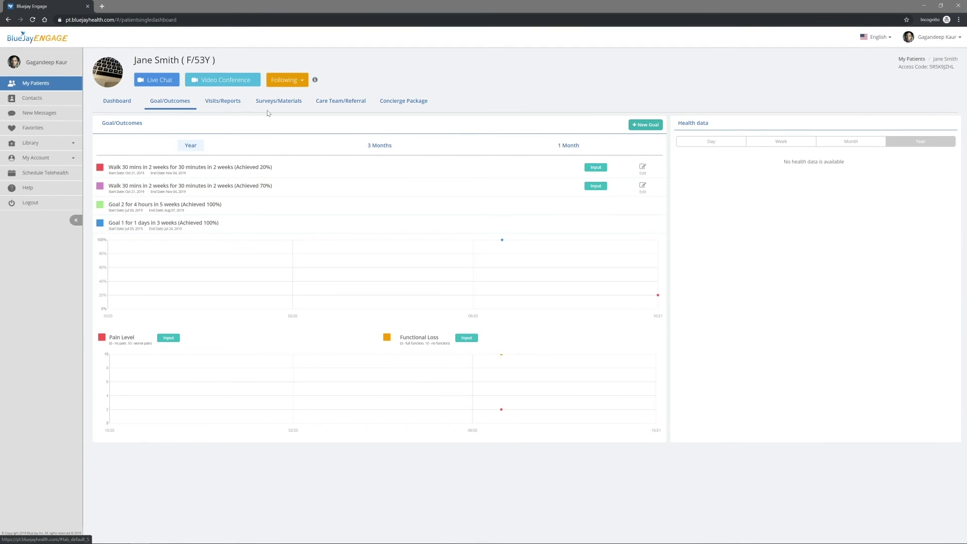
{"action": "left_click", "coordinate": [641, 126]}
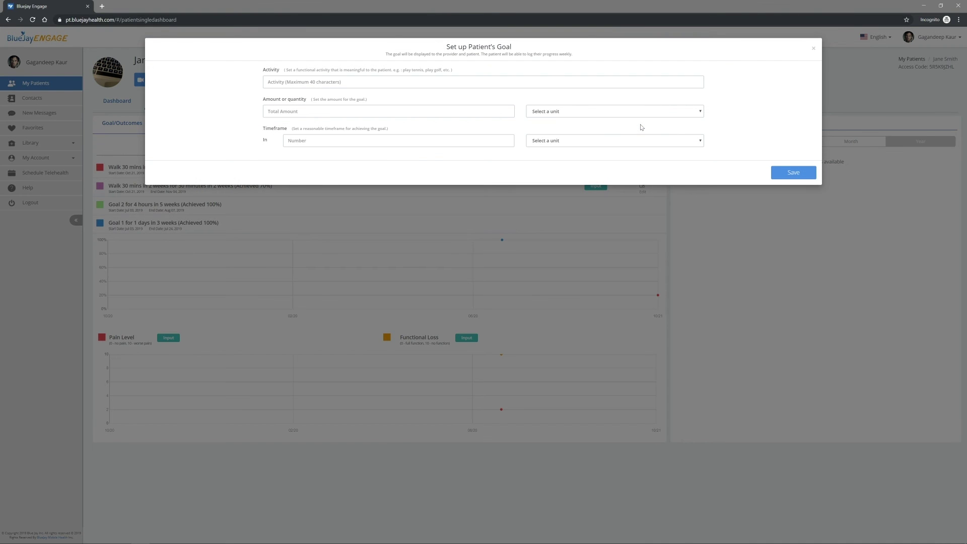
{"action": "left_click", "coordinate": [813, 48]}
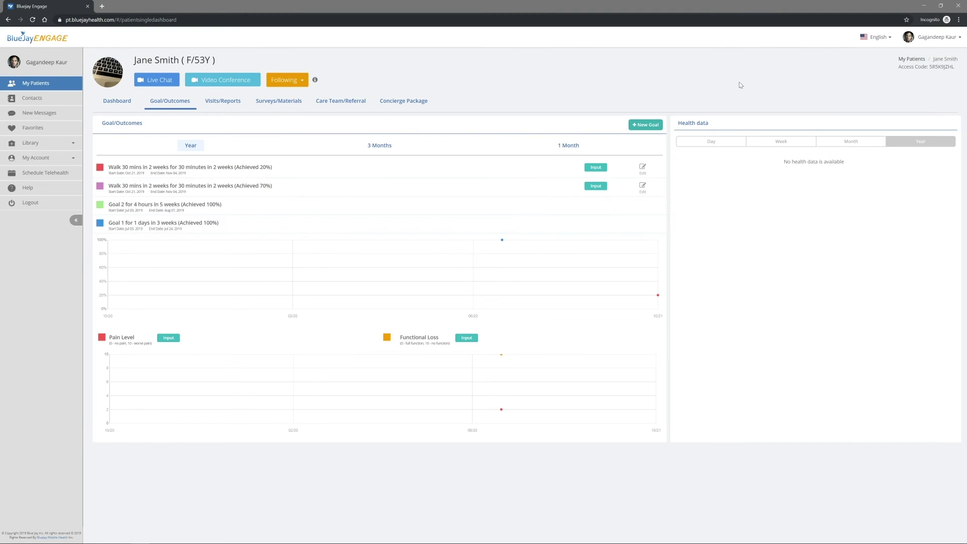
- Save a Pain Level reading from the Data list, open the Functional Loss input, then go to Contacts
{"action": "left_click", "coordinate": [175, 341]}
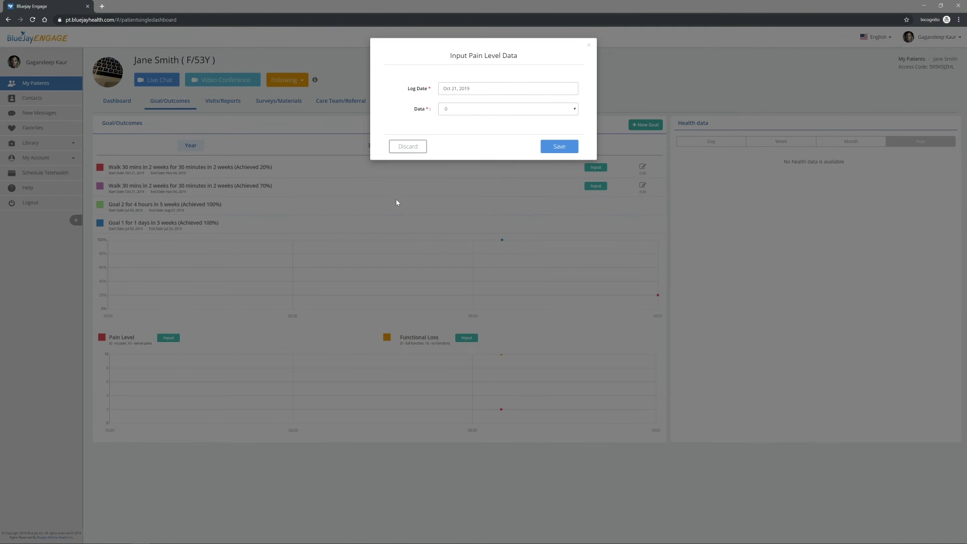
{"action": "left_click", "coordinate": [516, 110]}
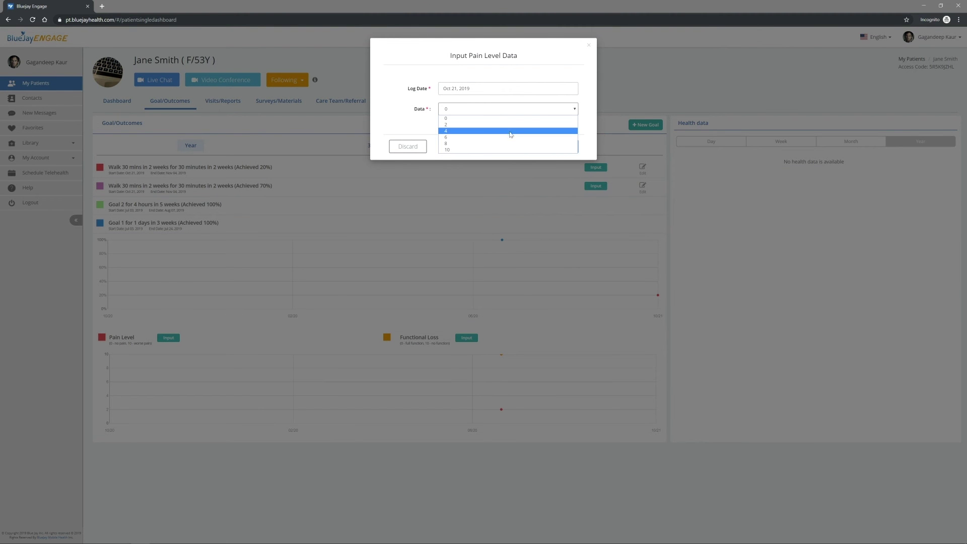
{"action": "left_click", "coordinate": [509, 136]}
{"action": "left_click", "coordinate": [557, 149]}
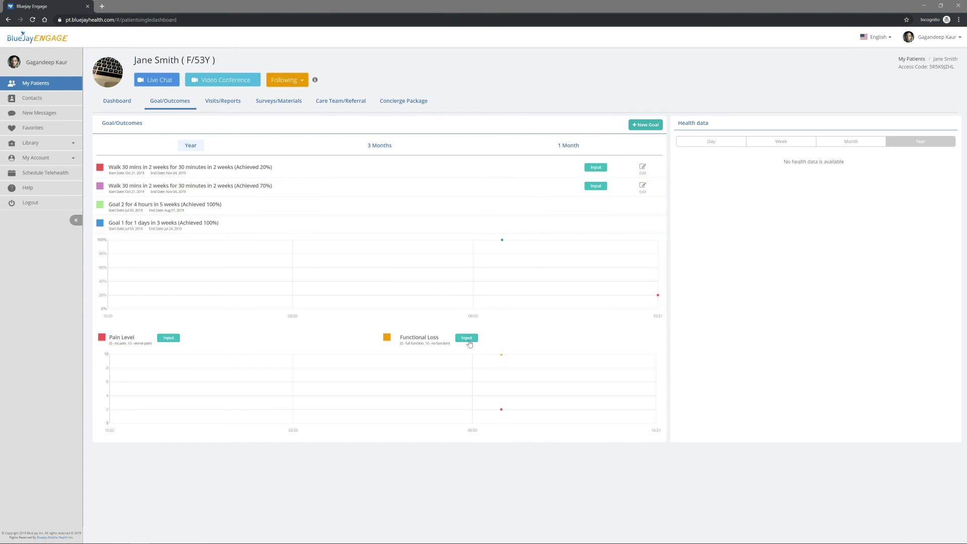
{"action": "left_click", "coordinate": [469, 340]}
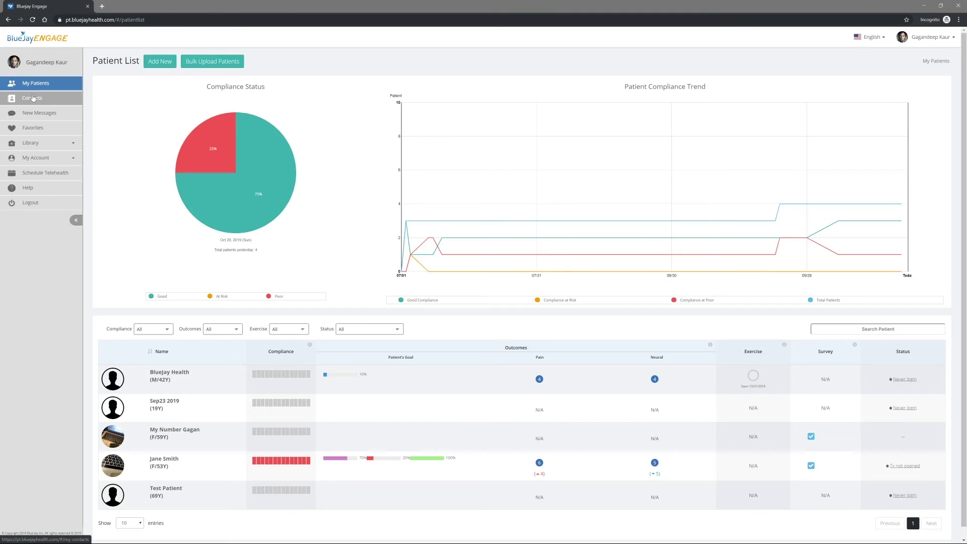
{"action": "left_click", "coordinate": [32, 98]}
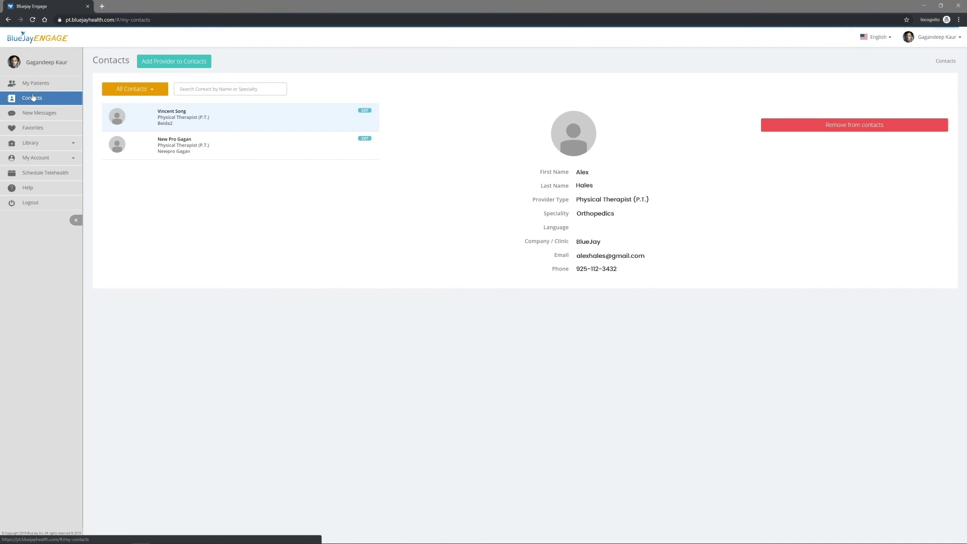
- Invite a new provider contact with their last name and e-mail, then return to My Patients
{"action": "left_click", "coordinate": [150, 63]}
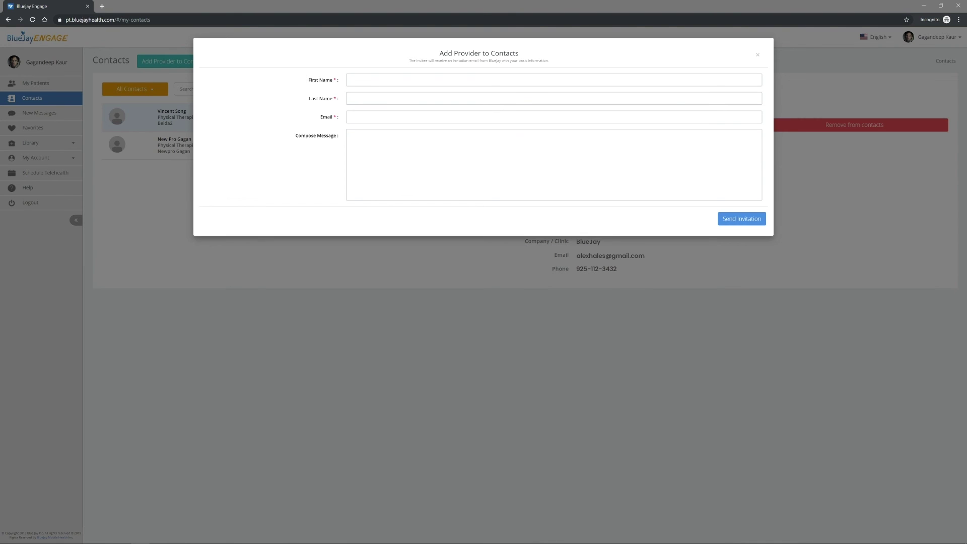
{"action": "left_click", "coordinate": [352, 79]}
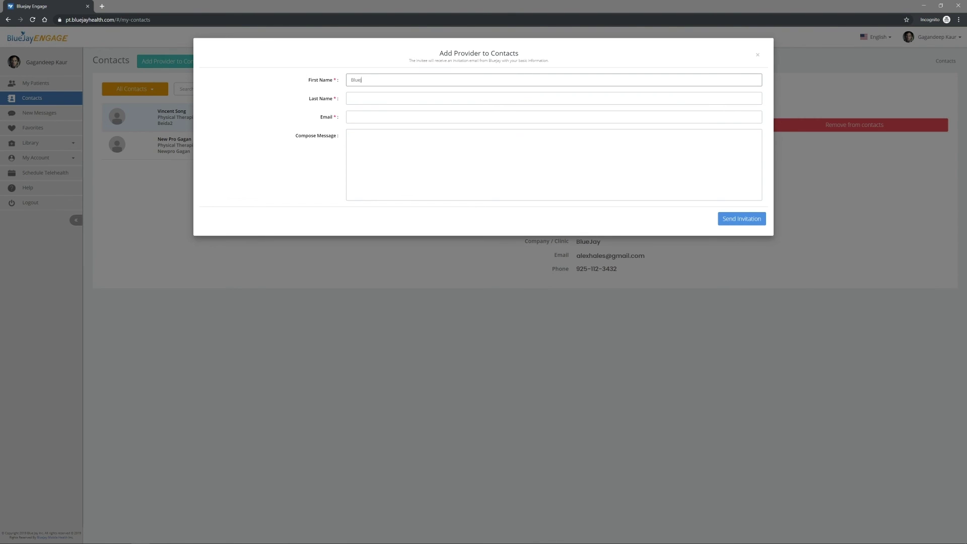
{"action": "key", "text": "Tab"}
{"action": "type", "text": "The"}
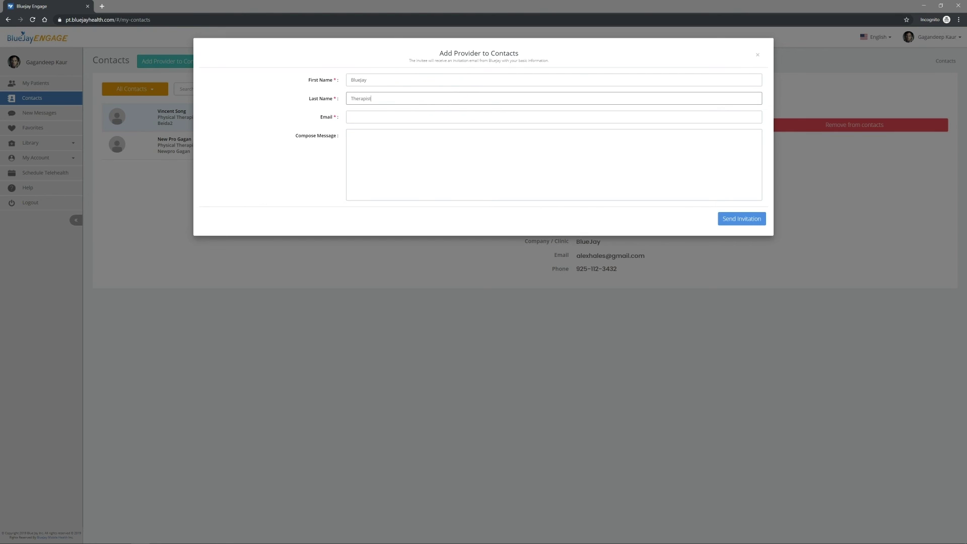
{"action": "key", "text": "Tab"}
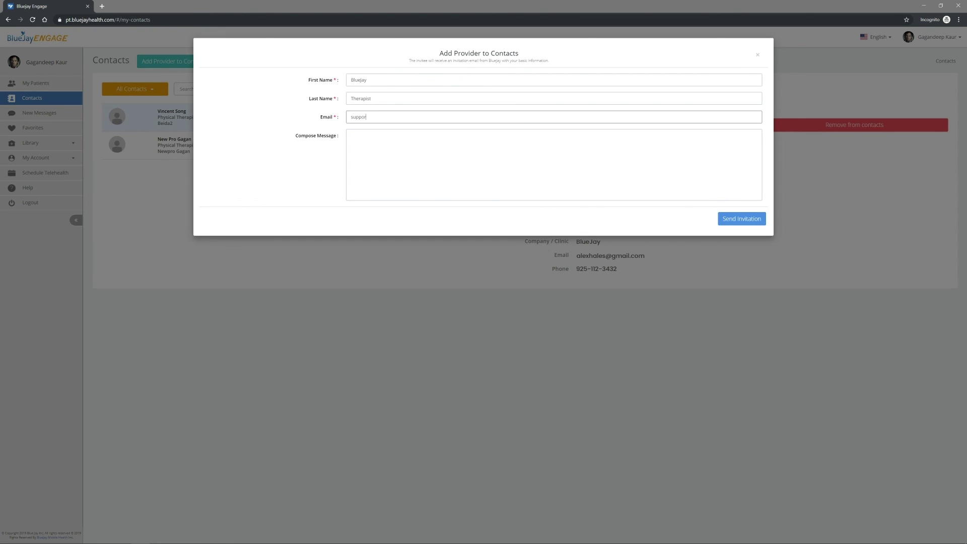
{"action": "left_click", "coordinate": [725, 217]}
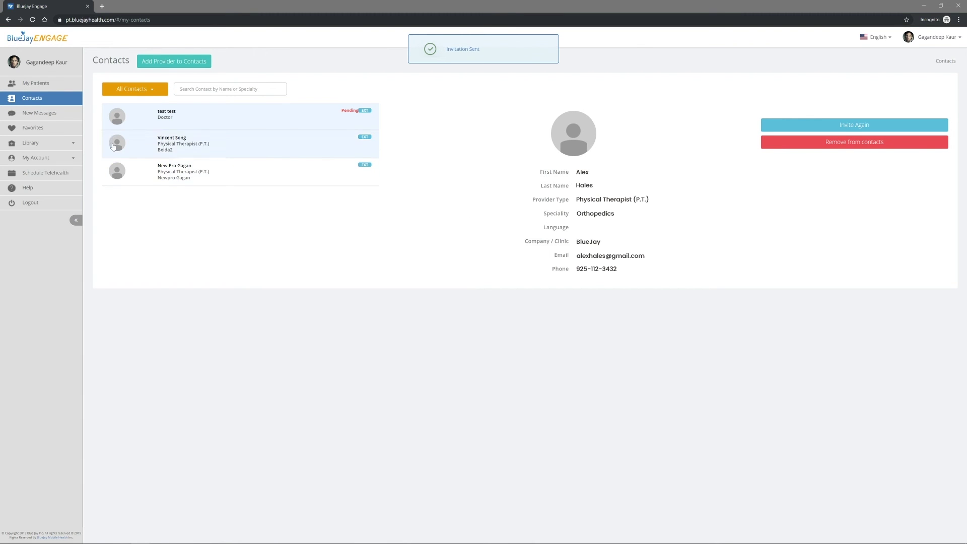
{"action": "left_click", "coordinate": [58, 90]}
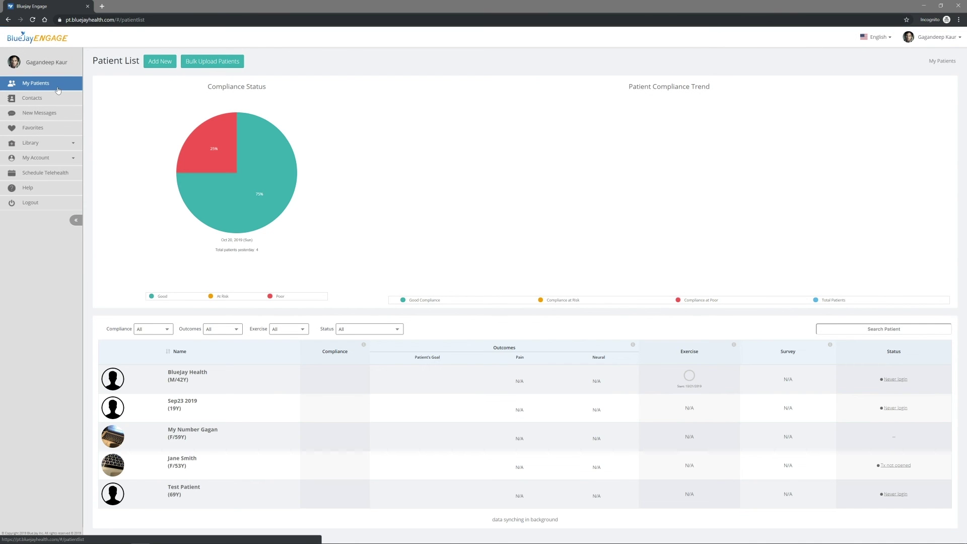
- Add two physical therapist contacts to the BlueJay Health patient's Care Team/Referral list
{"action": "left_click", "coordinate": [114, 379]}
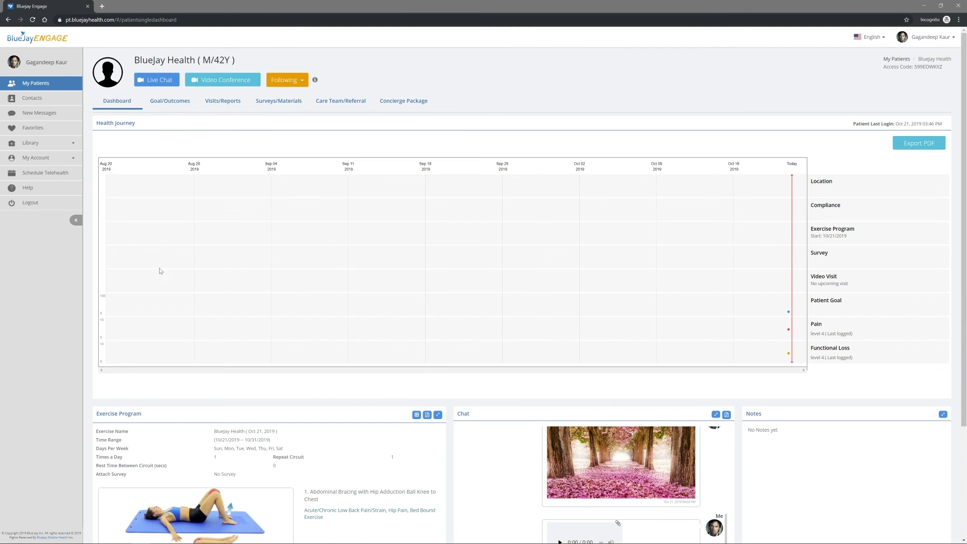
{"action": "left_click", "coordinate": [323, 101]}
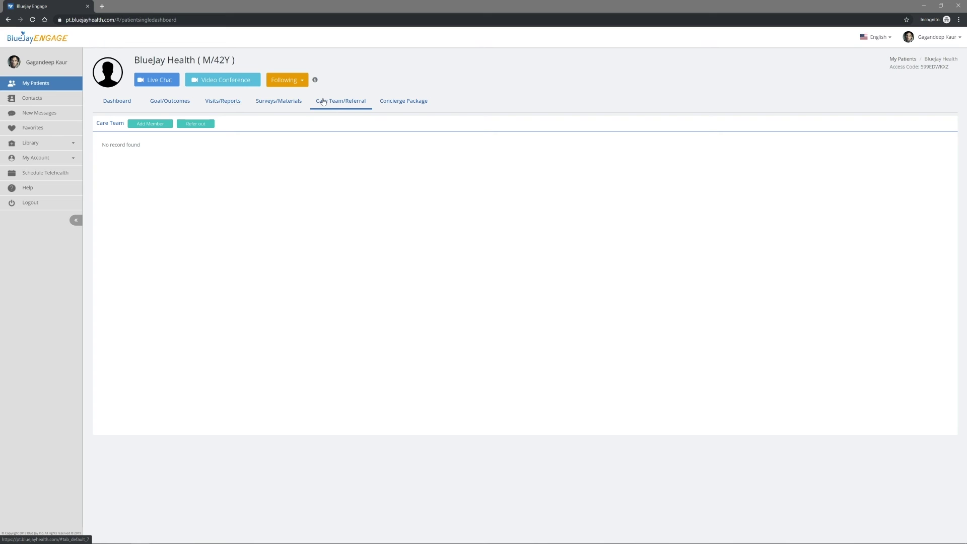
{"action": "left_click", "coordinate": [166, 126]}
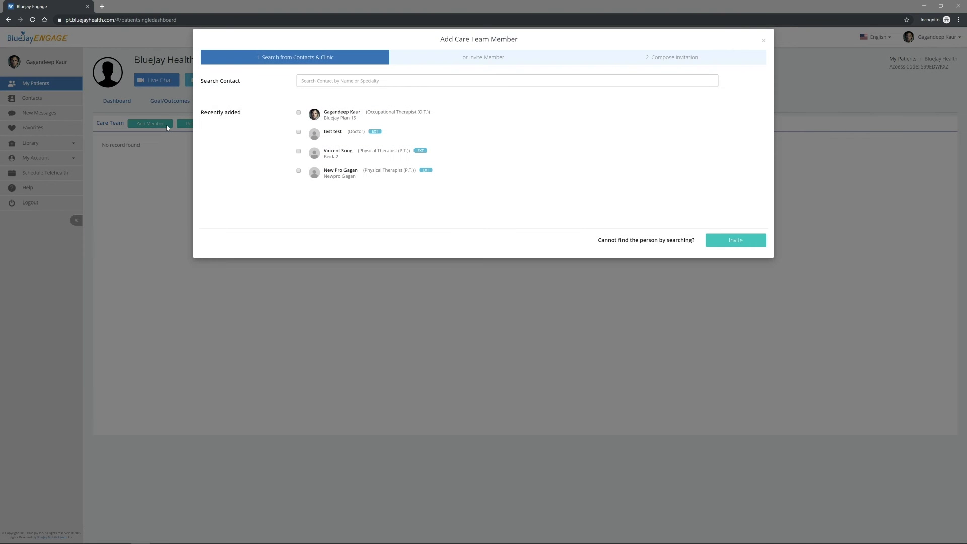
{"action": "left_click", "coordinate": [298, 151]}
{"action": "left_click", "coordinate": [299, 172]}
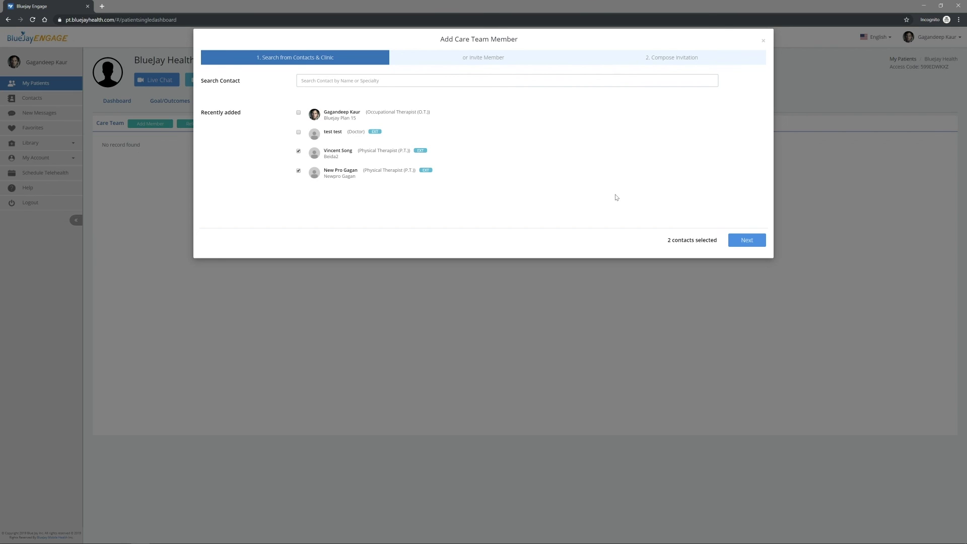
{"action": "left_click", "coordinate": [751, 241]}
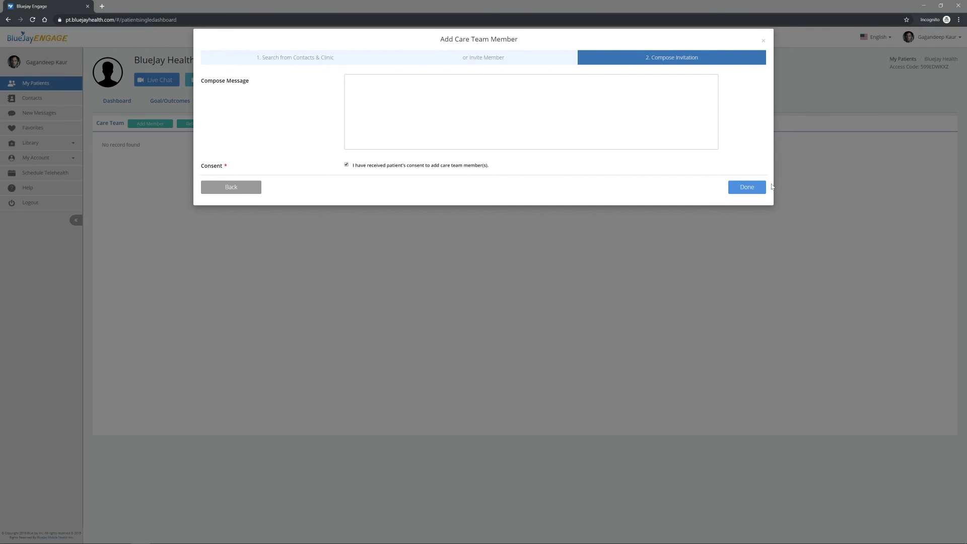
{"action": "left_click", "coordinate": [755, 188]}
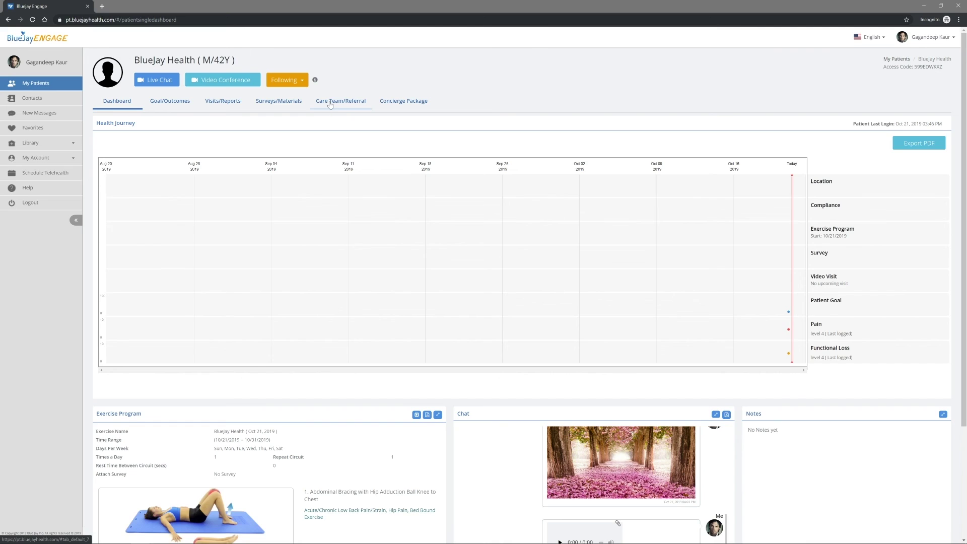
{"action": "left_click", "coordinate": [330, 105]}
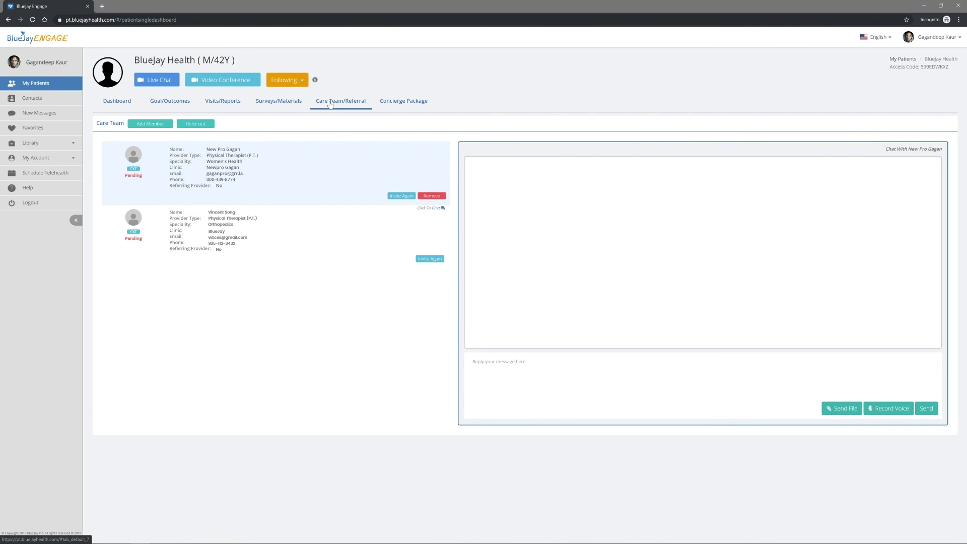
- Open the chat with the second care team therapist and type a greeting addressing them by name
{"action": "left_click", "coordinate": [258, 237]}
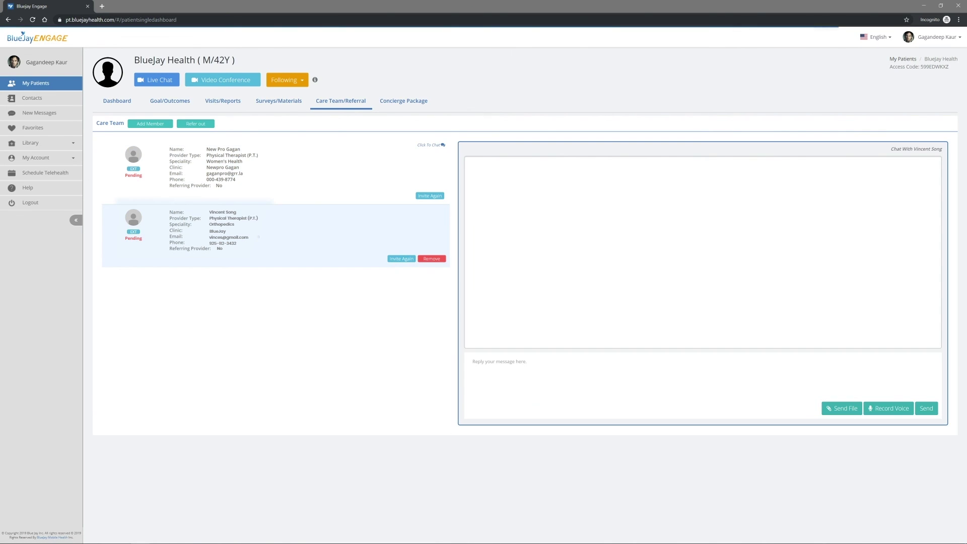
{"action": "type", "text": "Hi"}
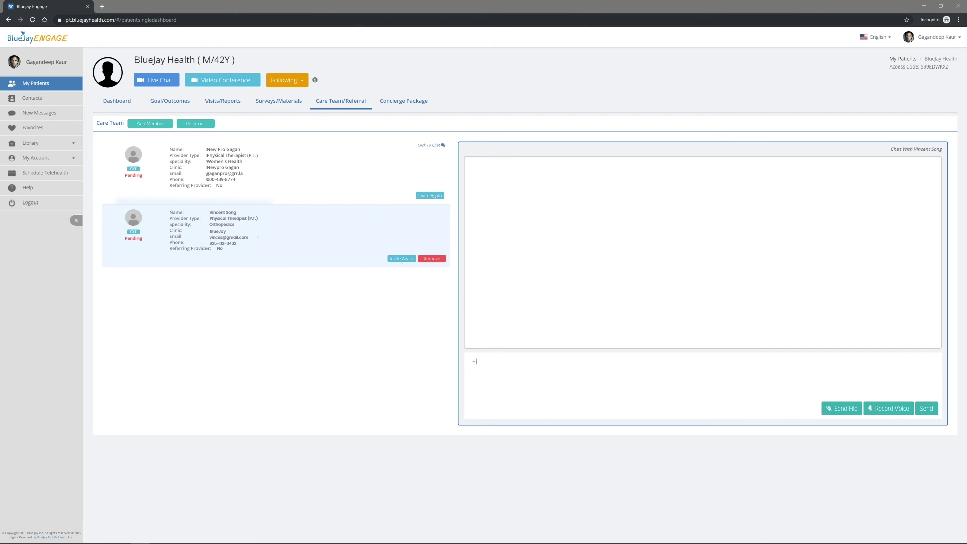
{"action": "type", "text": " Dr. Song"}
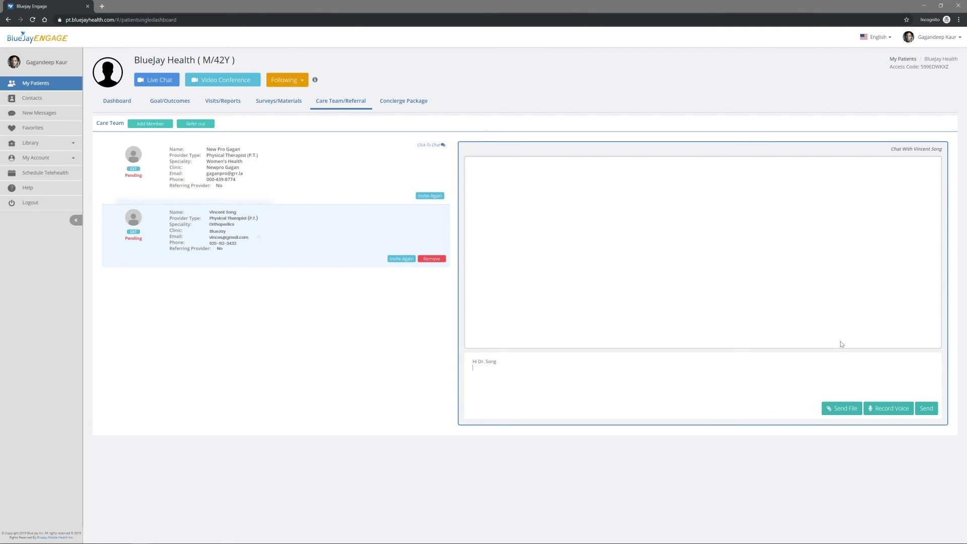